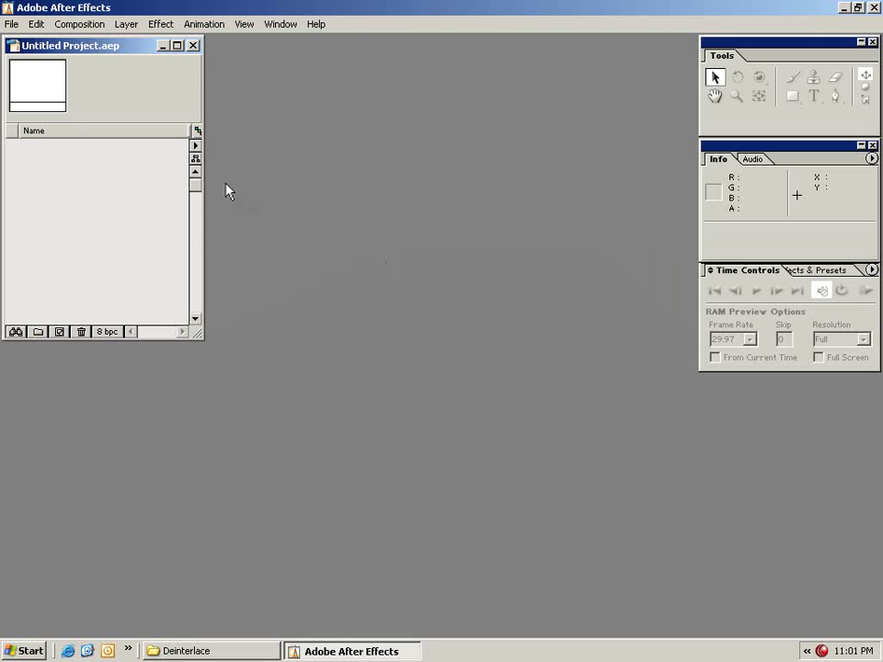
- Create Comp 1 with the NTSC DV 720 x 480 preset and a 0;00;15;00 duration
left_click(79, 25)
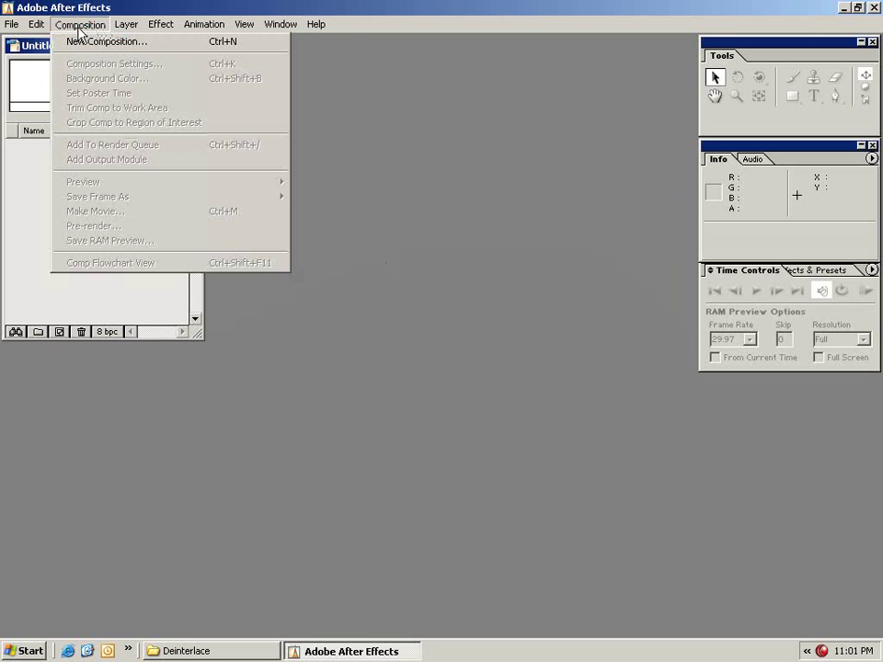
left_click(183, 41)
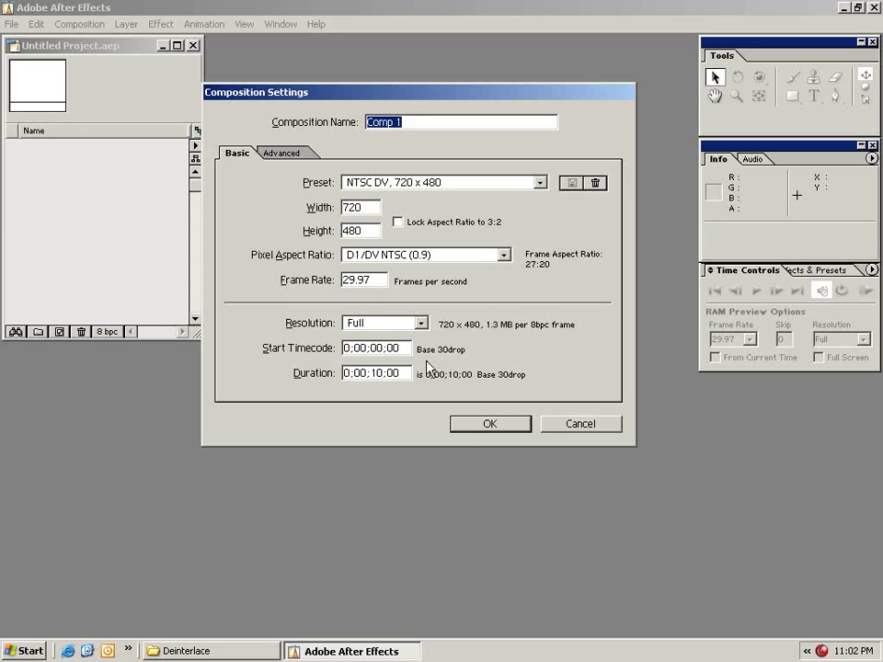
left_click(542, 185)
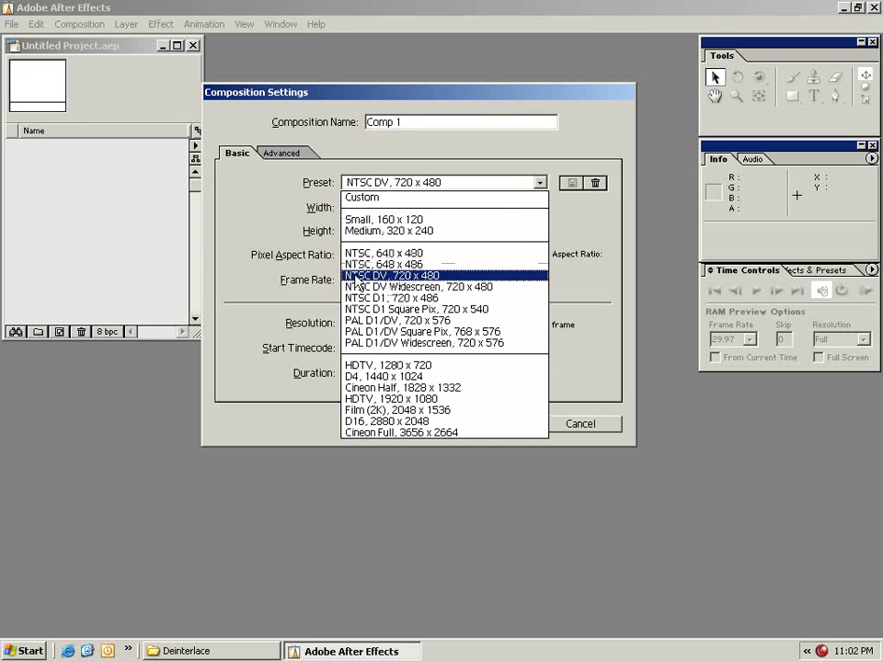
left_click(432, 276)
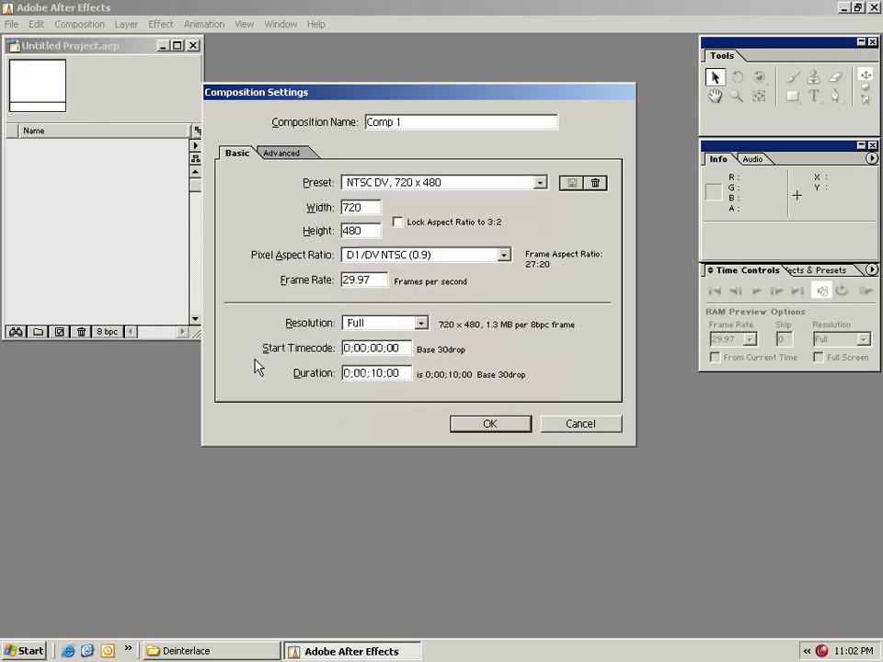
double_click(381, 373)
type("15")
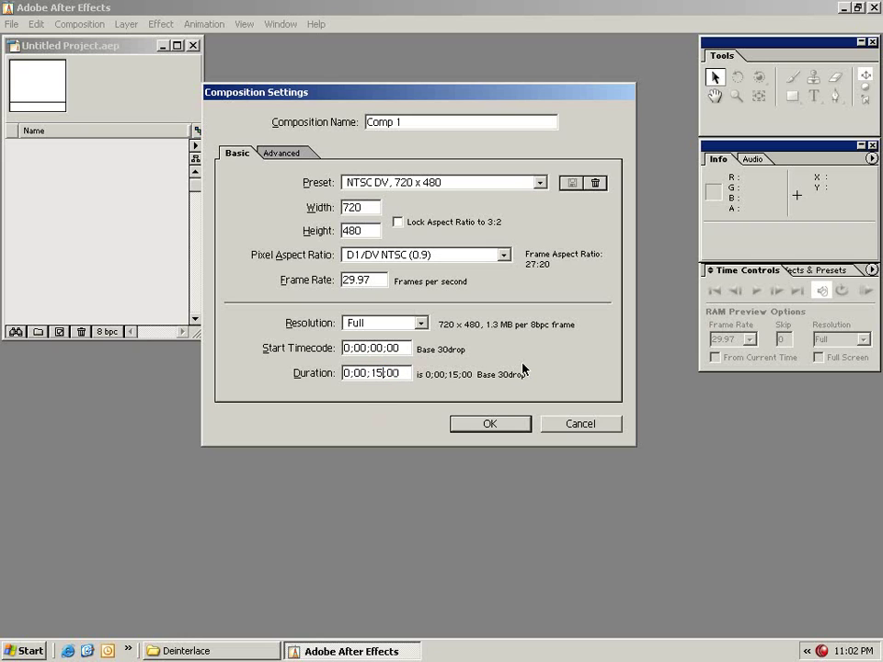
left_click(492, 428)
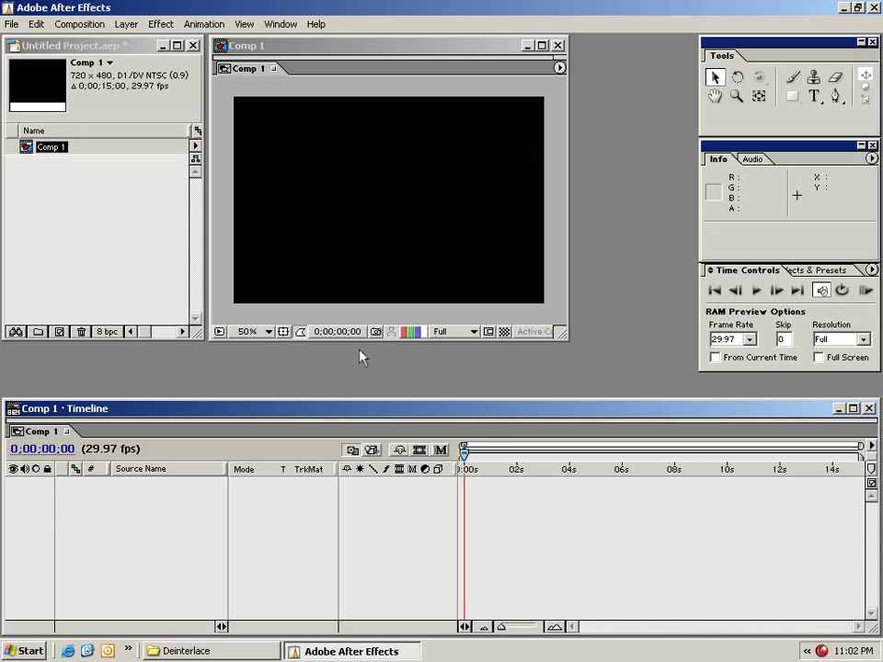
- Import SunSet.mov into the project via File > Import > File
left_click(269, 84)
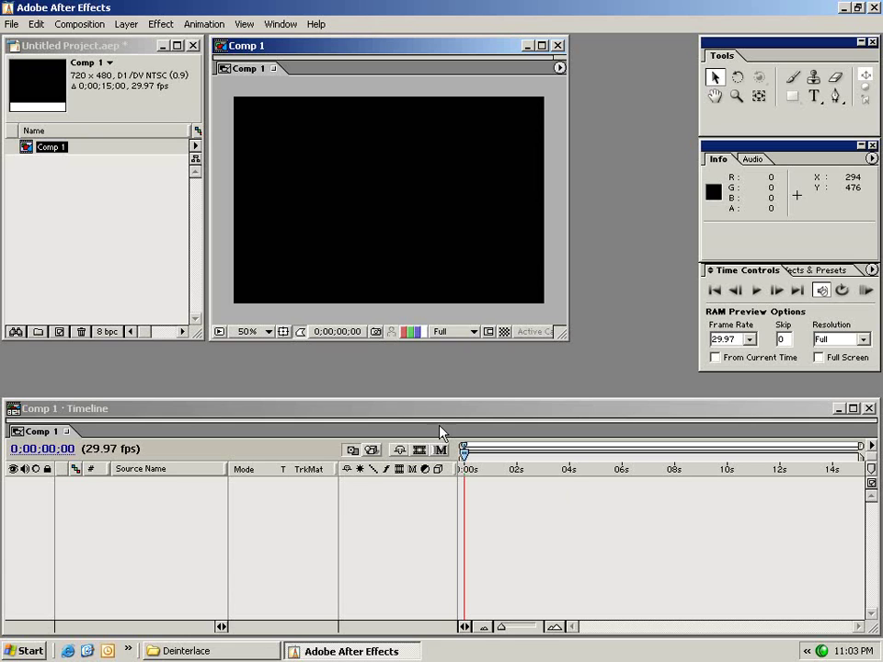
left_click(12, 24)
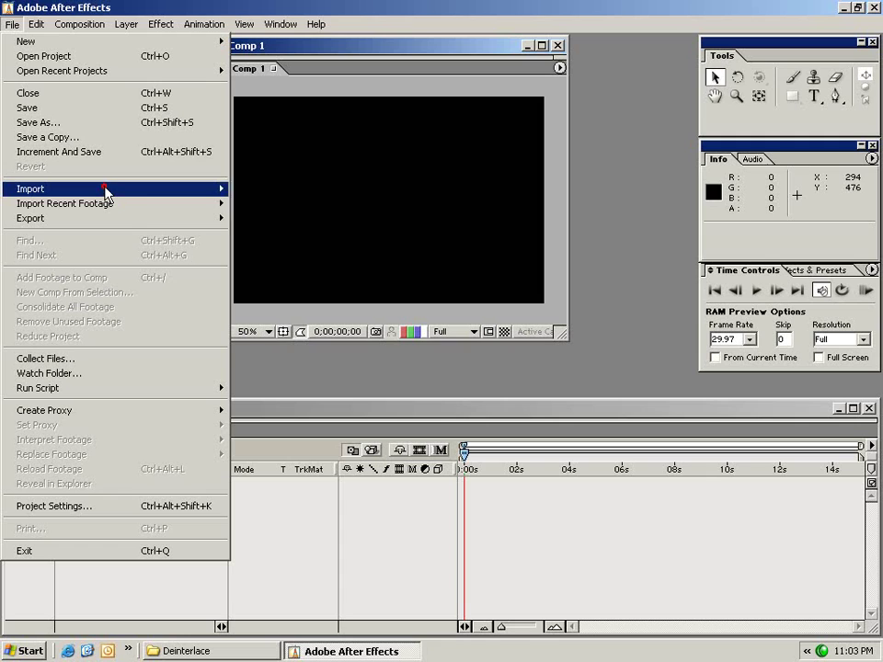
mouse_move(106, 193)
left_click(266, 193)
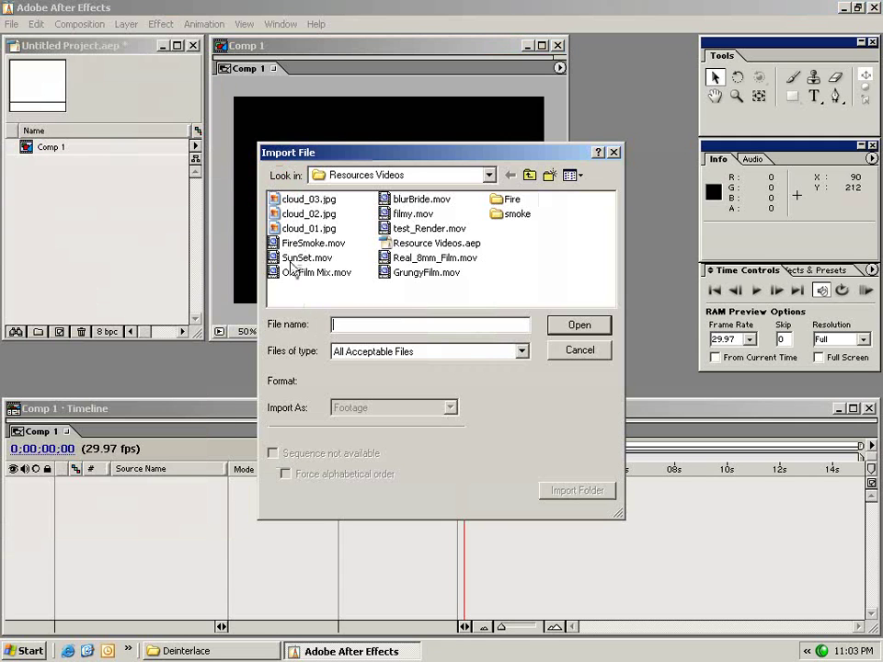
left_click(273, 258)
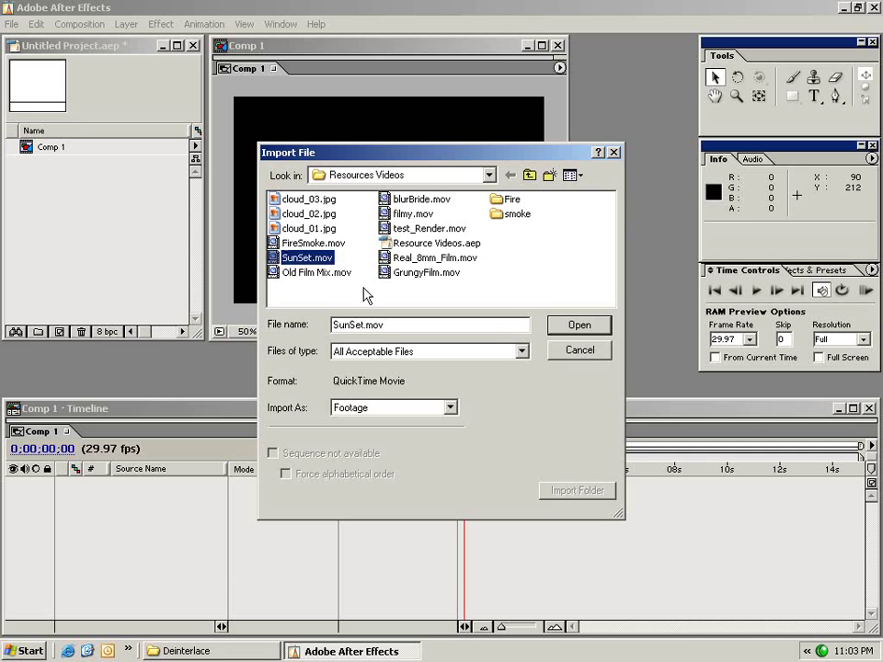
left_click(579, 329)
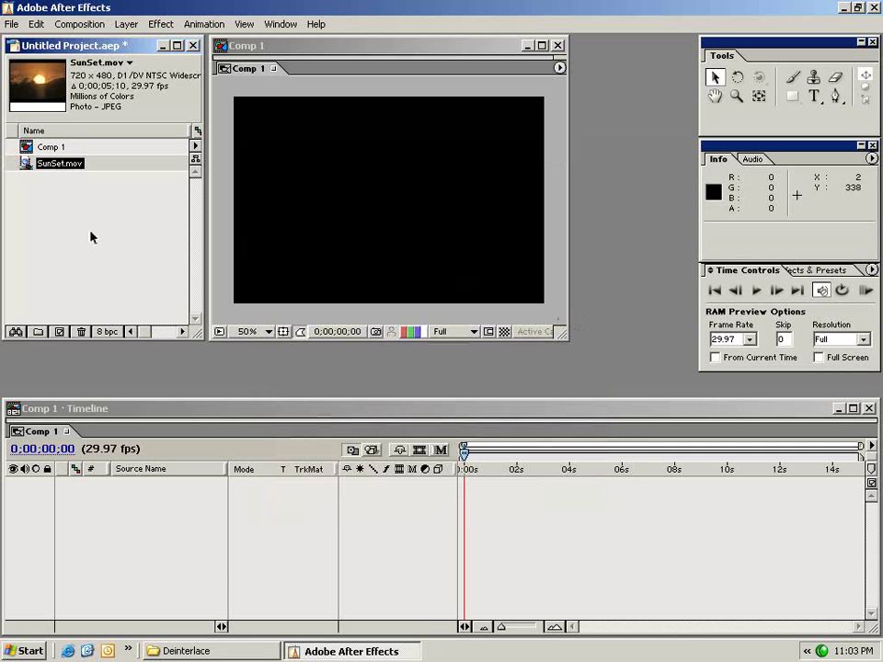
- Import FireSmoke.mov into the project the same way
left_click(12, 24)
mouse_move(92, 188)
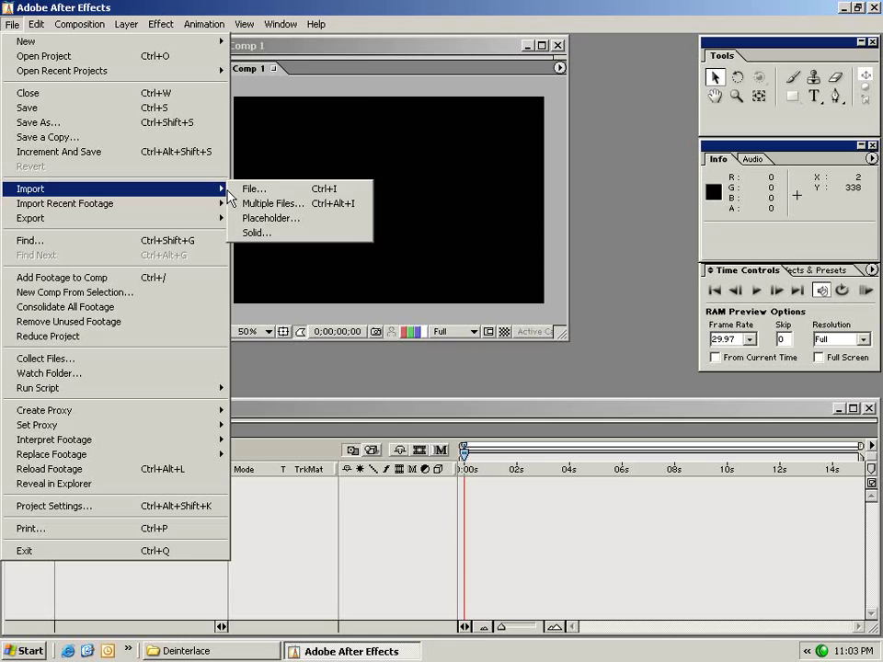
left_click(250, 189)
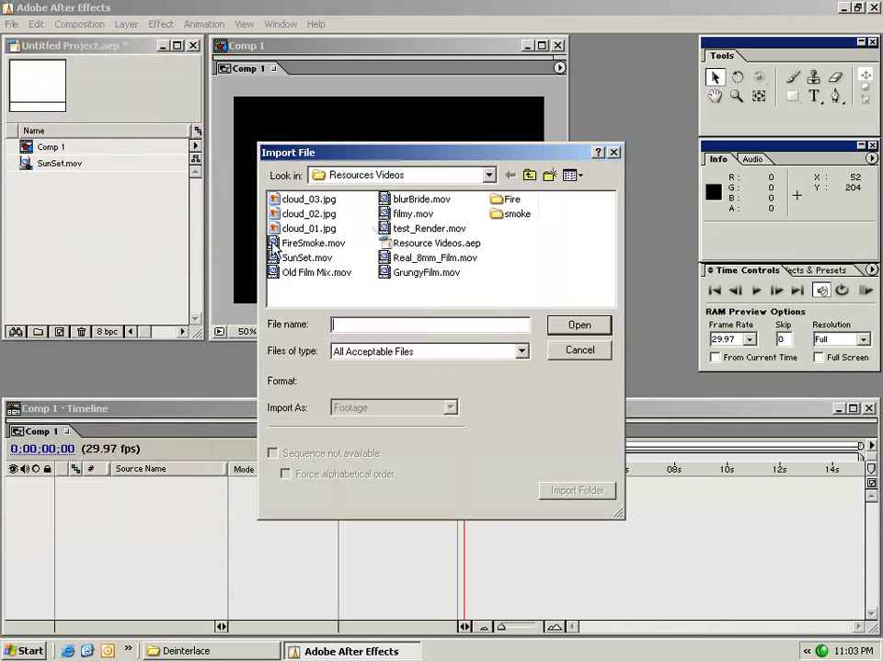
double_click(274, 244)
left_click(56, 225)
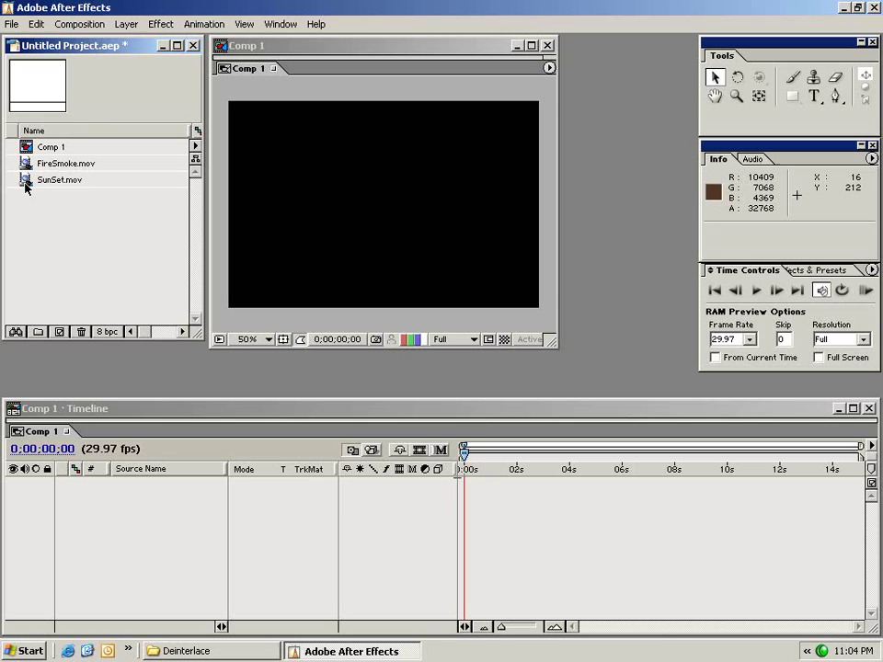
- Add SunSet.mov to Comp 1 as a layer and toggle its visibility off and back on
left_click_drag(25, 182, 479, 485)
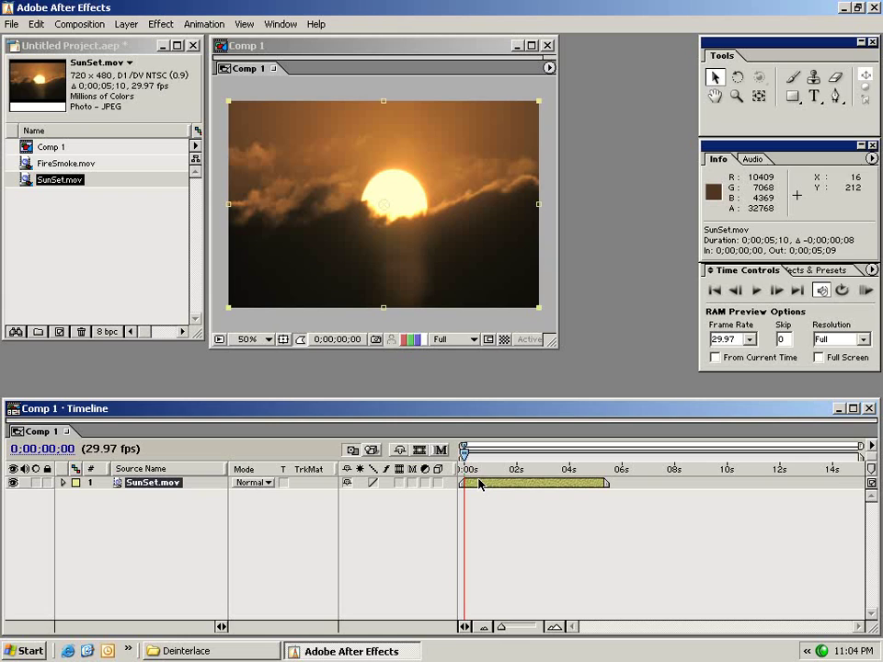
left_click(218, 503)
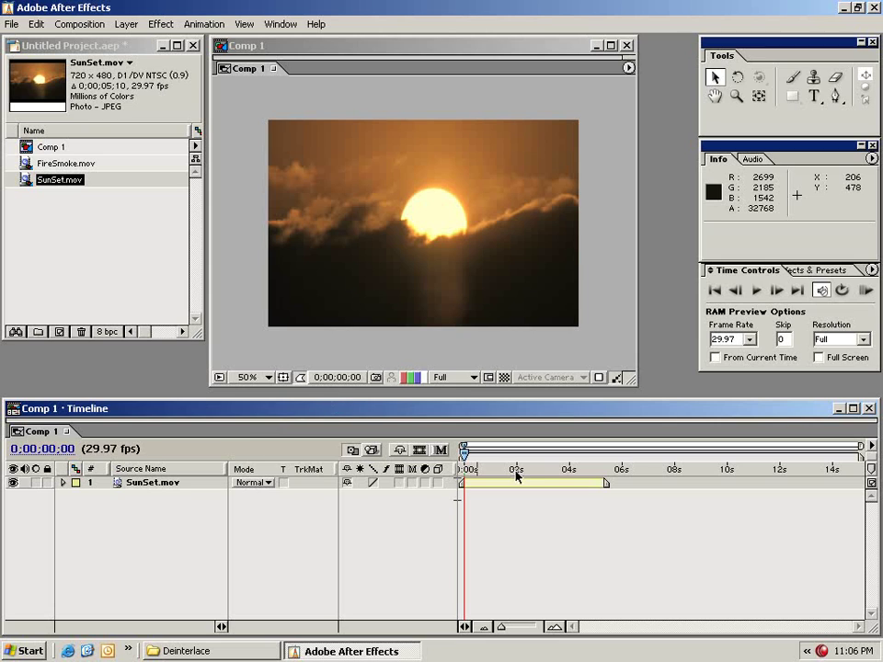
left_click(152, 483)
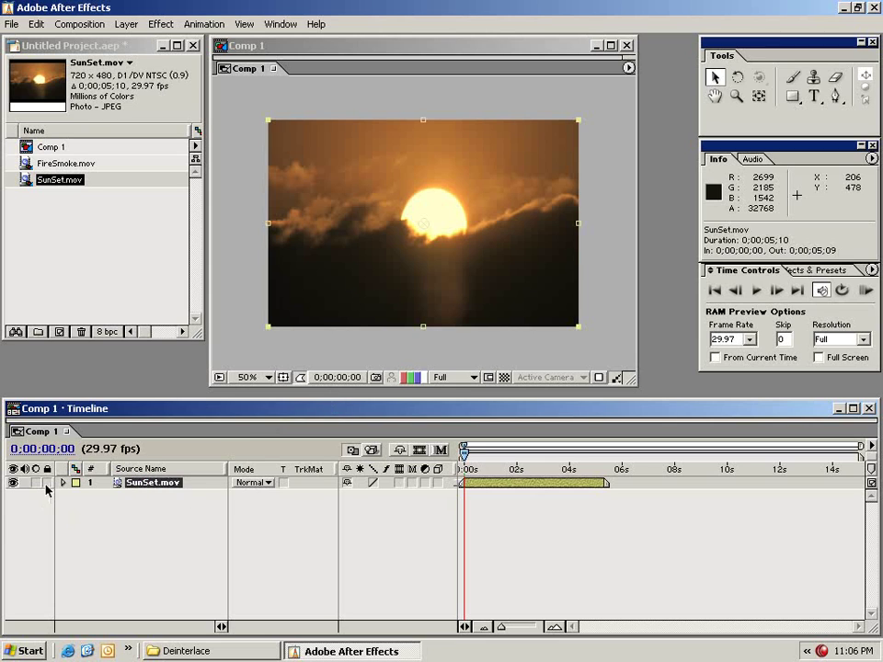
left_click(13, 483)
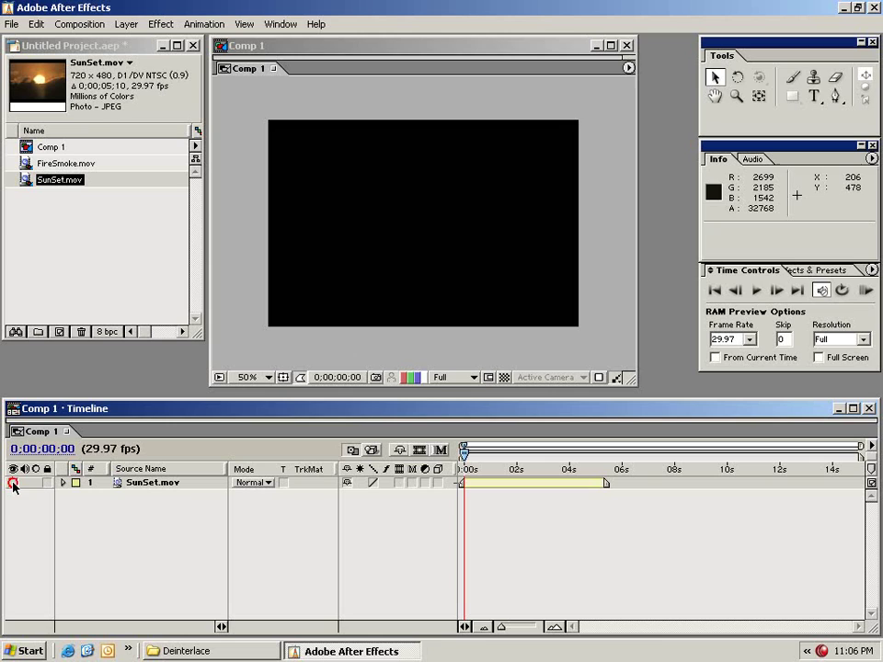
left_click(13, 483)
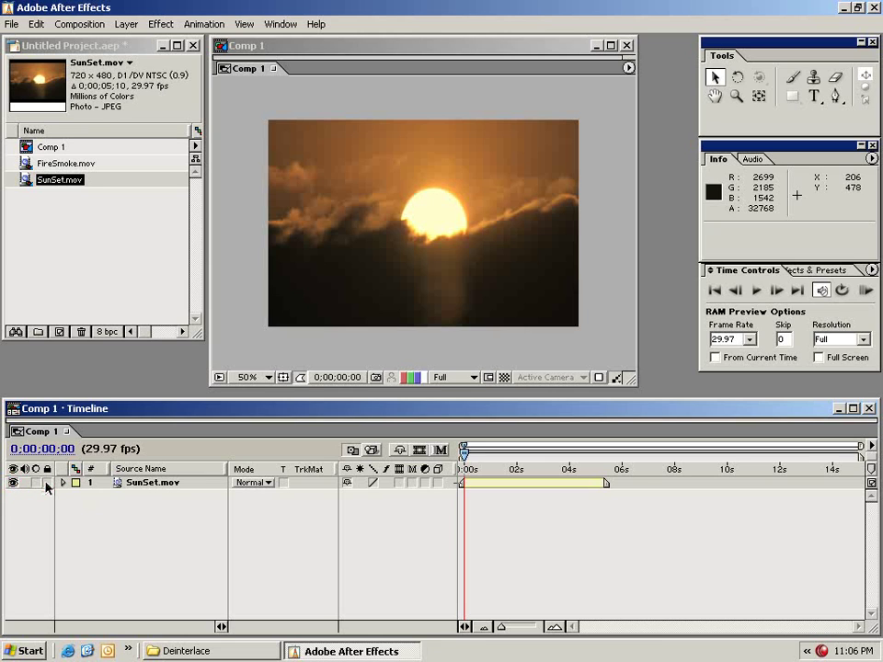
- Keep the SunSet.mov layer's blend mode at Normal
left_click(143, 484)
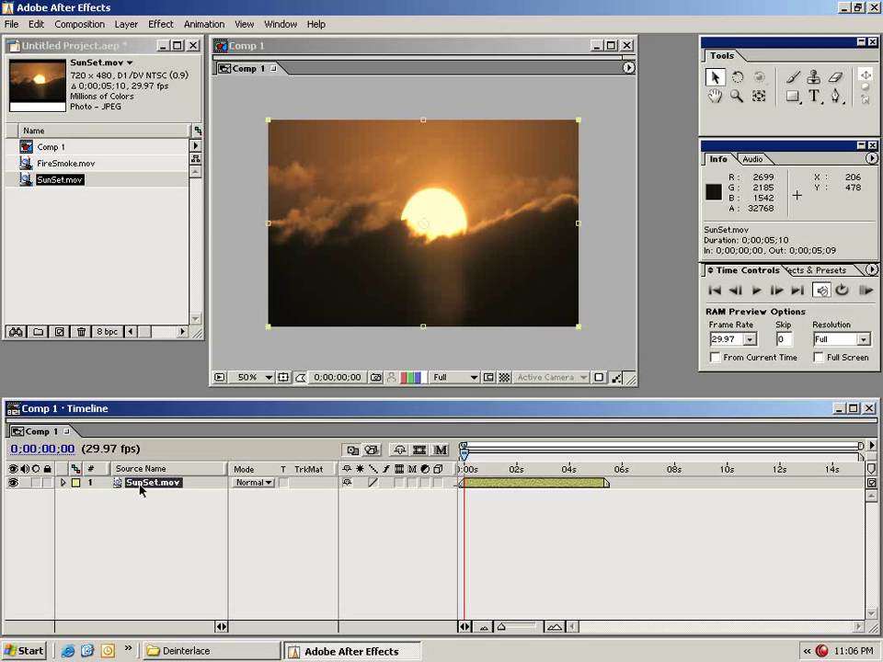
left_click(255, 482)
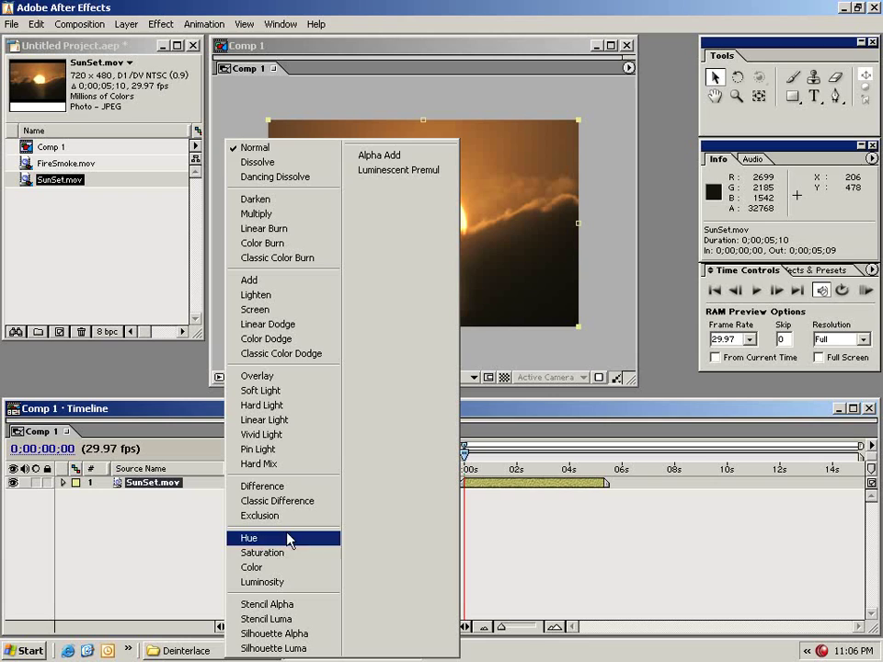
left_click(256, 147)
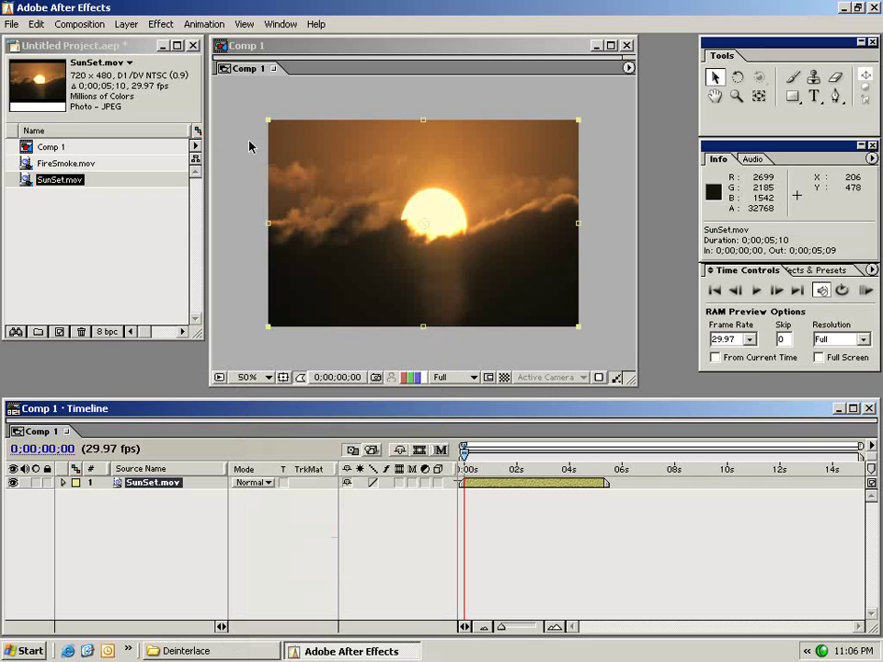
left_click(267, 527)
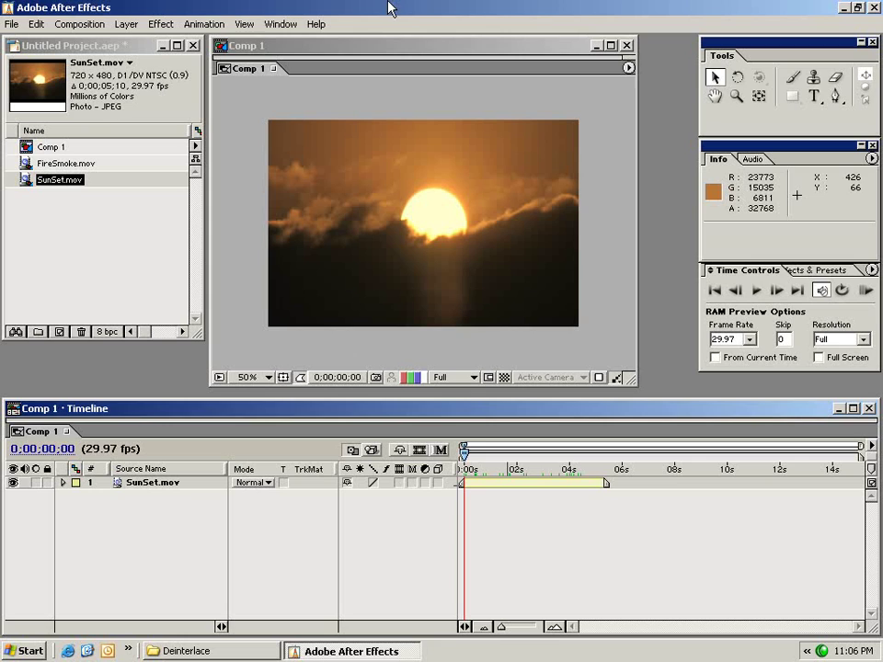
left_click(381, 46)
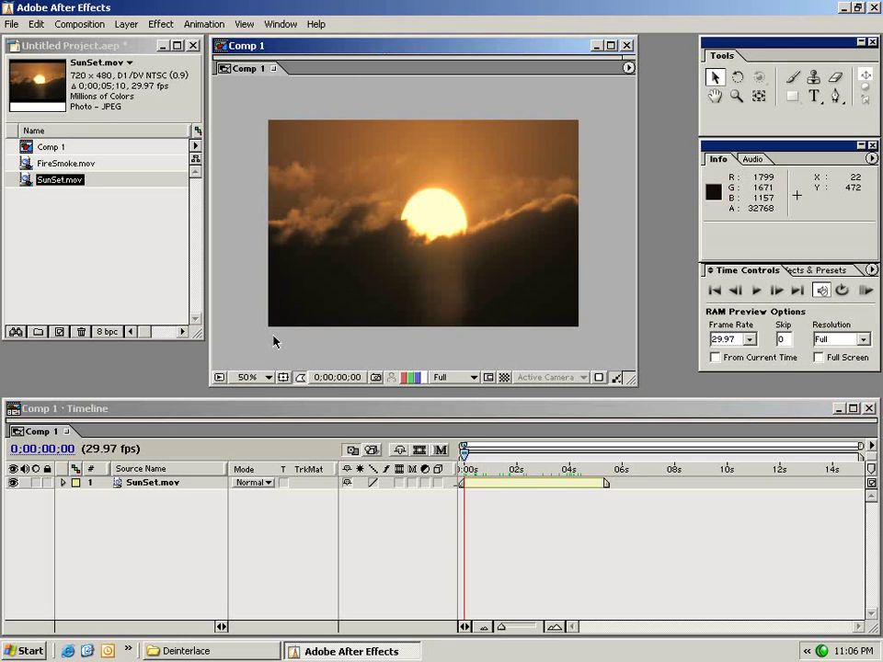
left_click(265, 378)
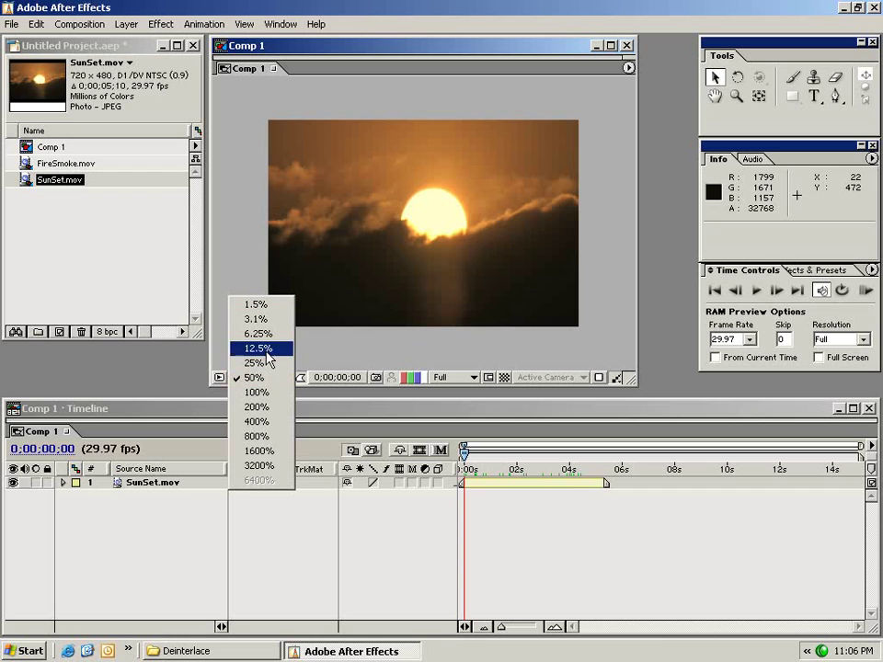
left_click(268, 377)
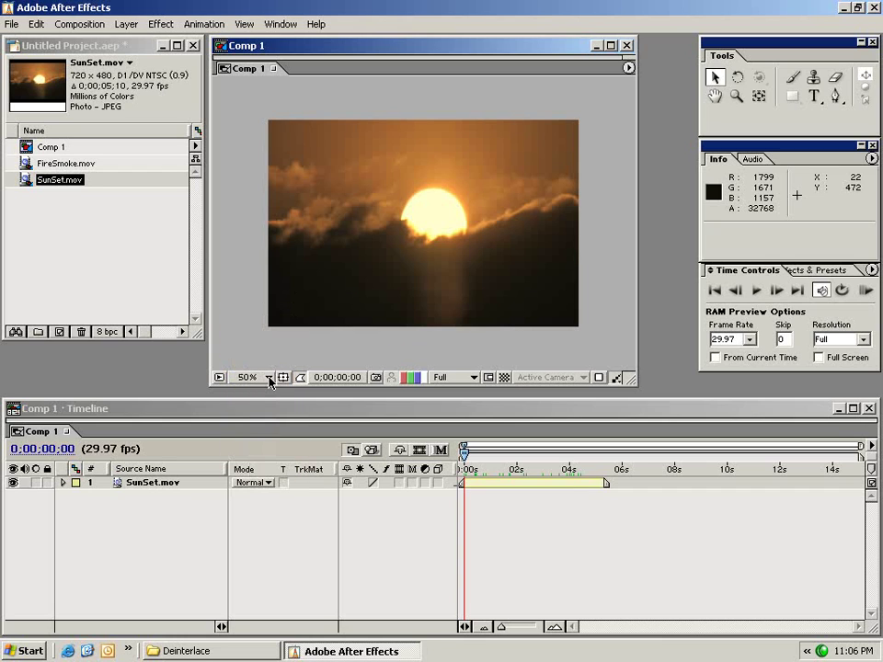
left_click(284, 378)
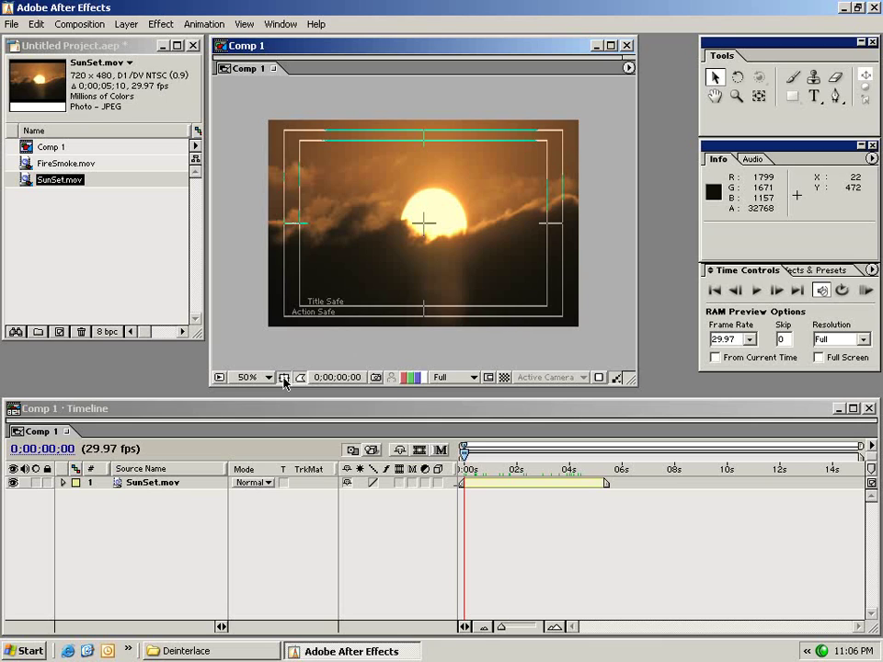
left_click(283, 378)
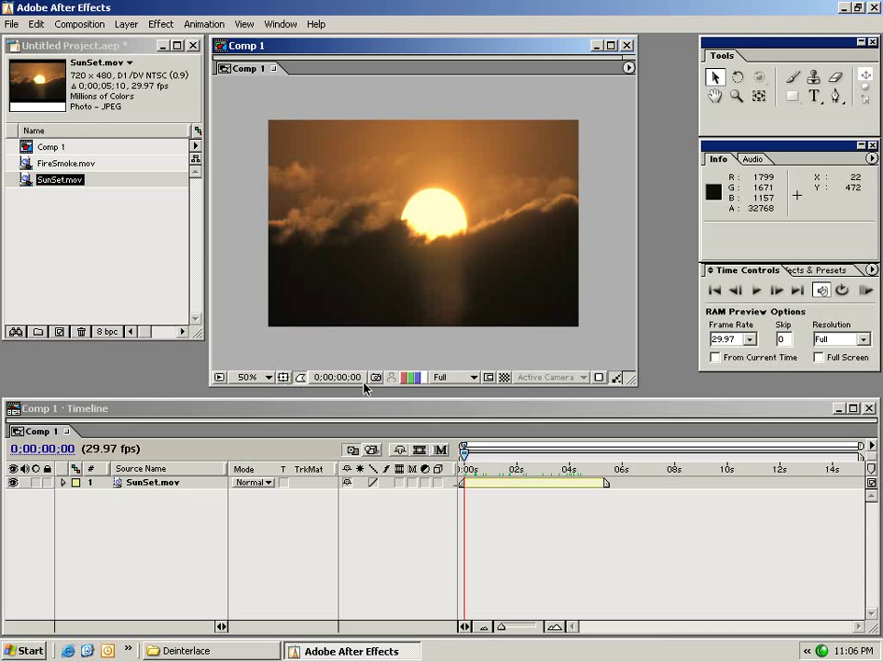
left_click(440, 379)
left_click(457, 397)
left_click(450, 378)
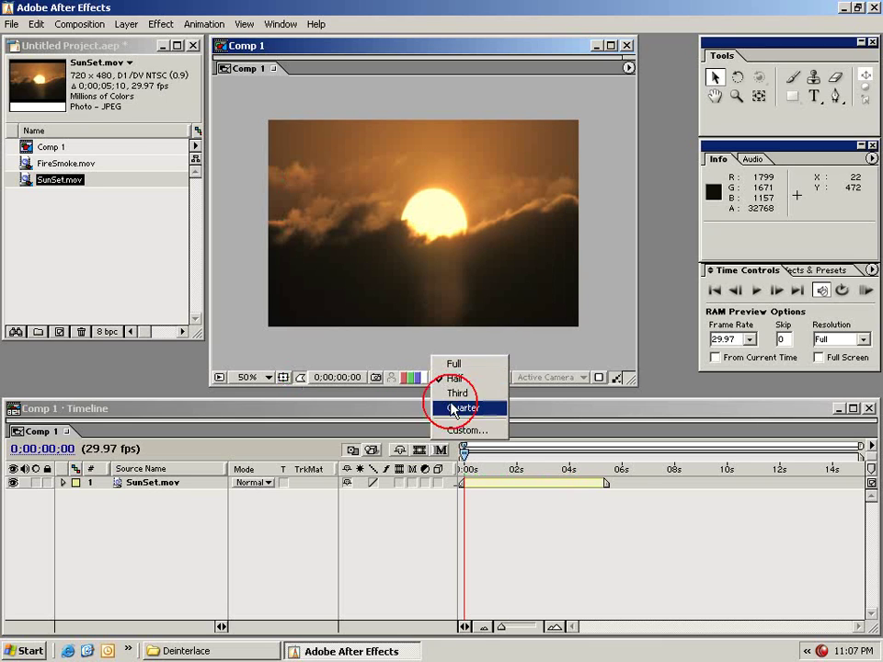
left_click(452, 408)
left_click(448, 379)
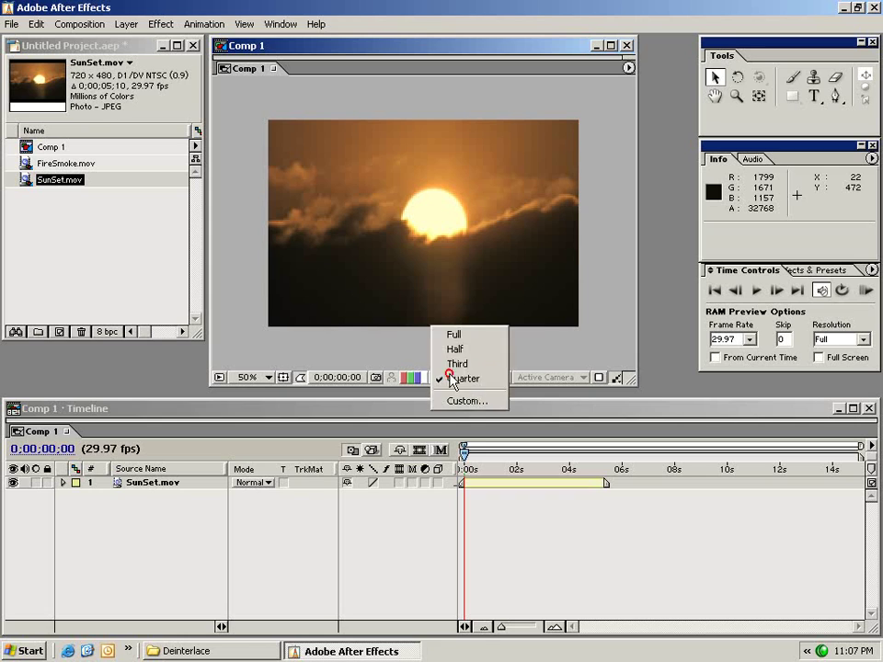
left_click(452, 336)
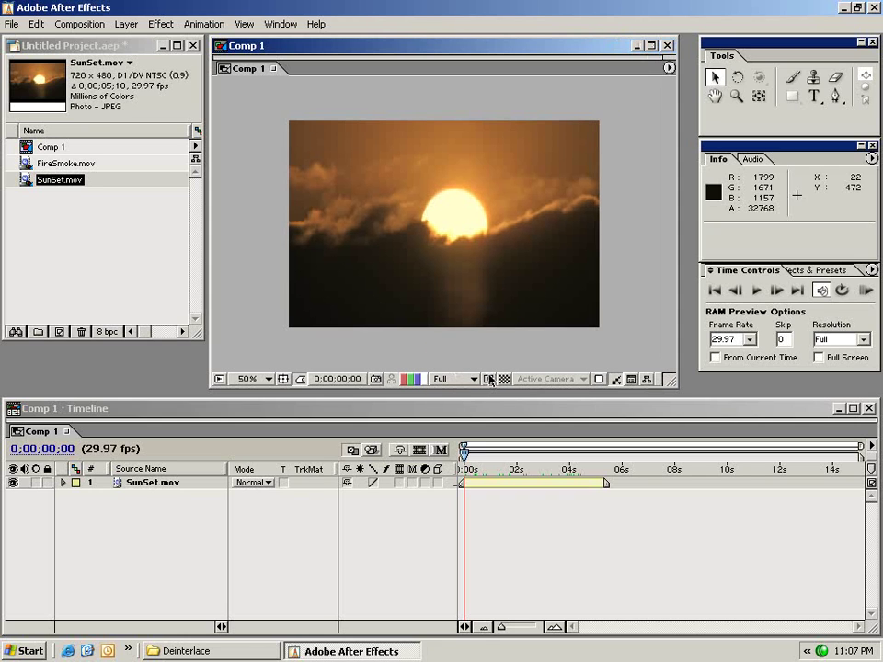
left_click(489, 380)
left_click_drag(308, 146, 563, 305)
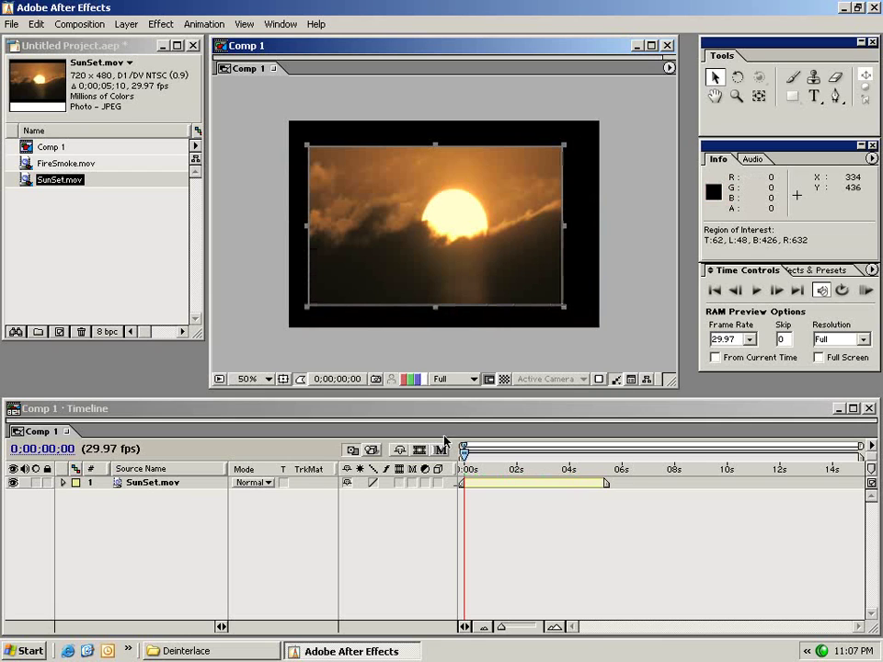
left_click(489, 381)
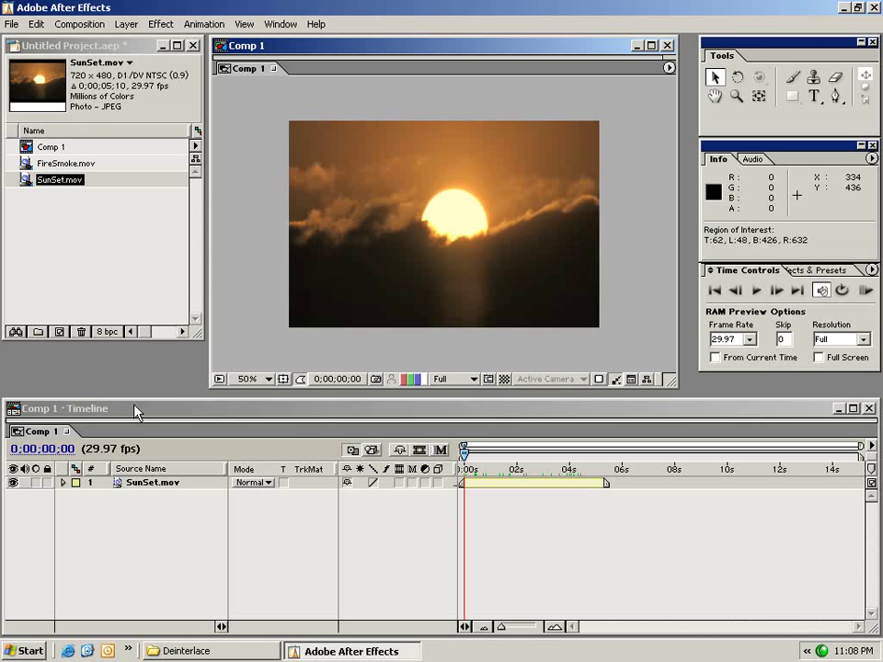
- Add FireSmoke.mov and a second SunSet.mov layer to Comp 1
left_click(43, 220)
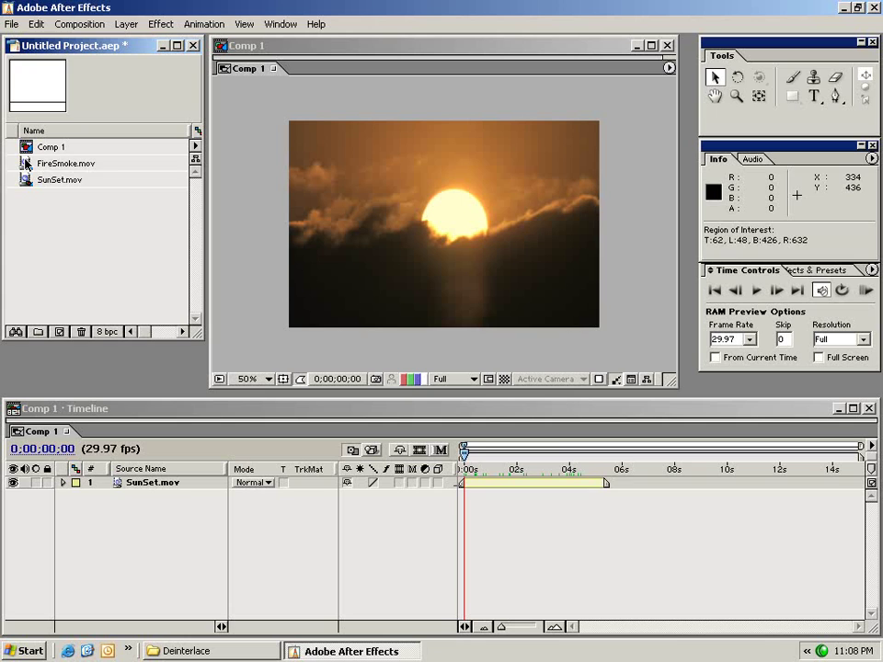
left_click_drag(25, 163, 538, 477)
left_click_drag(446, 231, 476, 190)
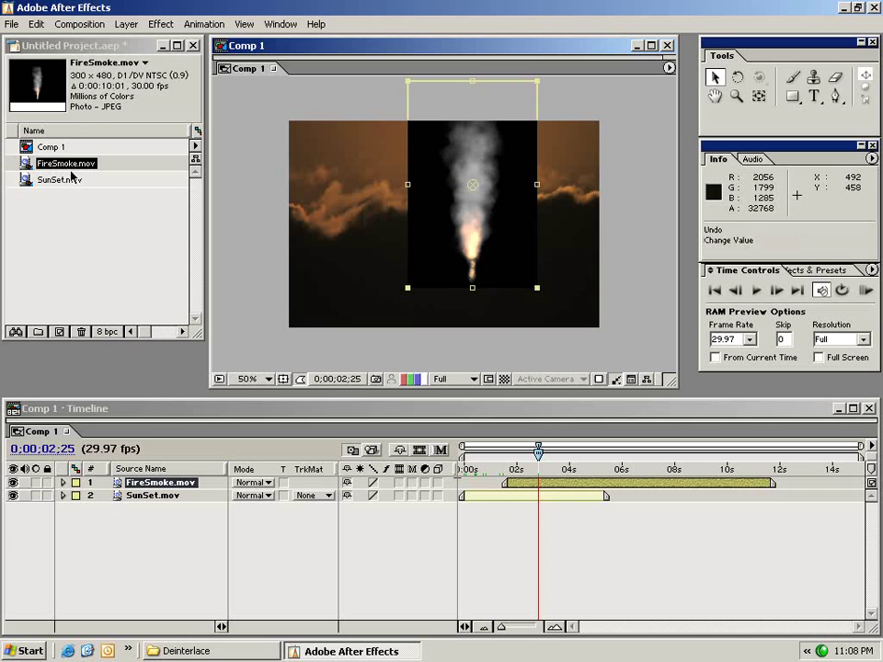
left_click_drag(59, 180, 492, 521)
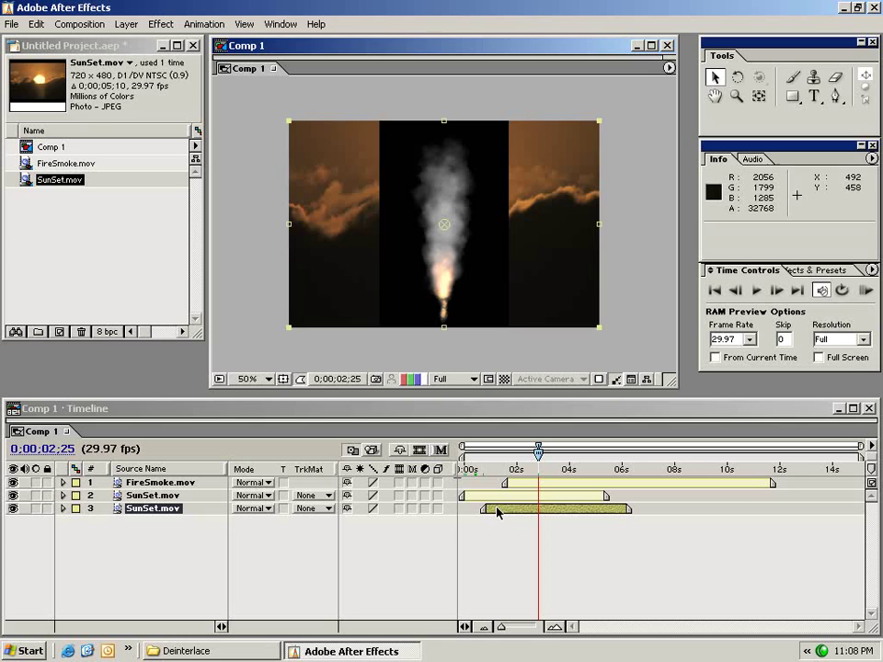
- Align the layer bars so all layers start at 0 seconds at full length
key("Home")
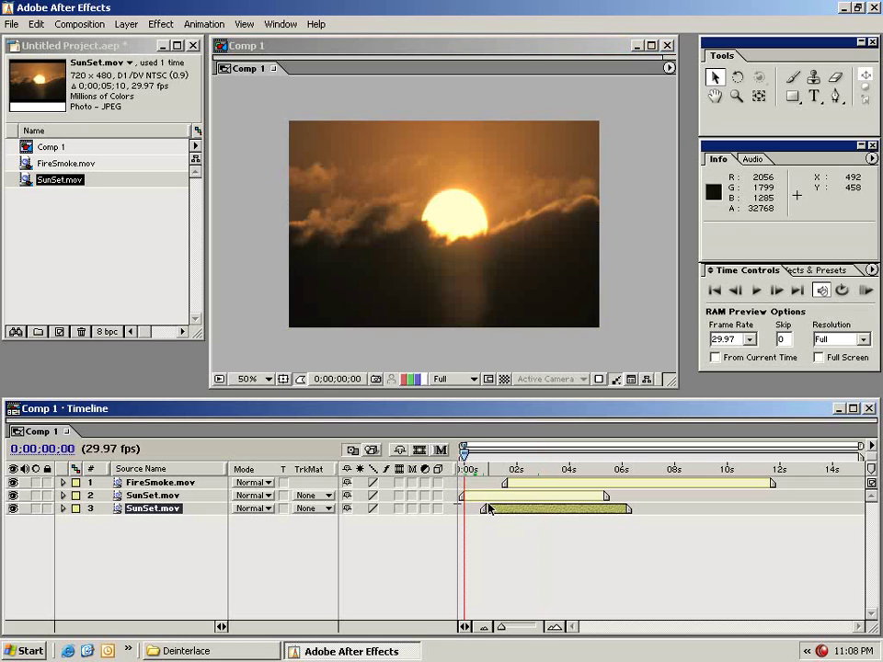
left_click_drag(485, 511, 478, 485)
key("shift+Page_Down")
key("shift+Page_Down")
key("shift+Page_Down")
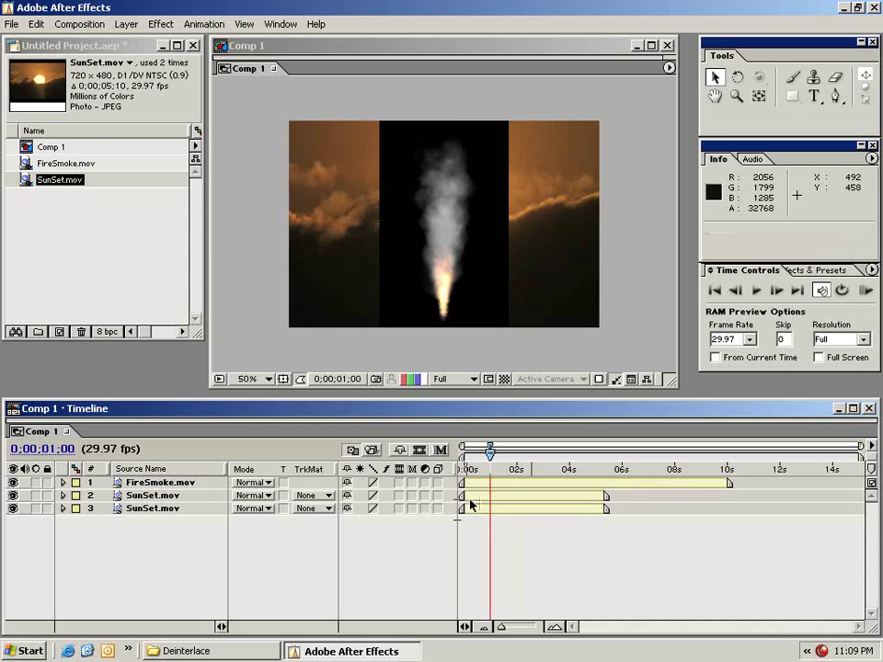
left_click(473, 497)
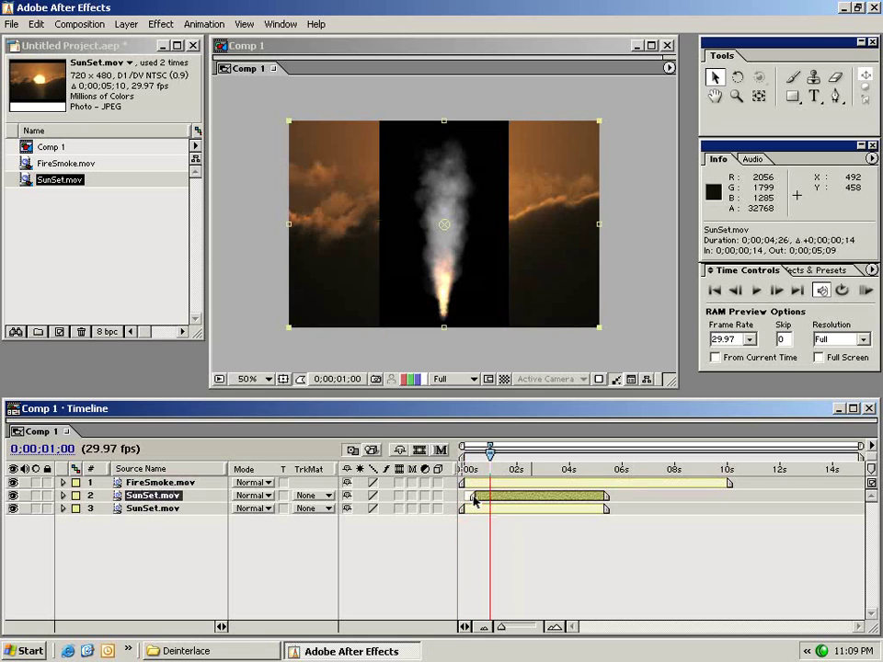
mouse_move(475, 499)
left_mouse_down()
mouse_move(488, 496)
mouse_move(464, 497)
left_mouse_up()
mouse_move(606, 501)
left_mouse_down()
mouse_move(578, 498)
mouse_move(618, 502)
left_mouse_up()
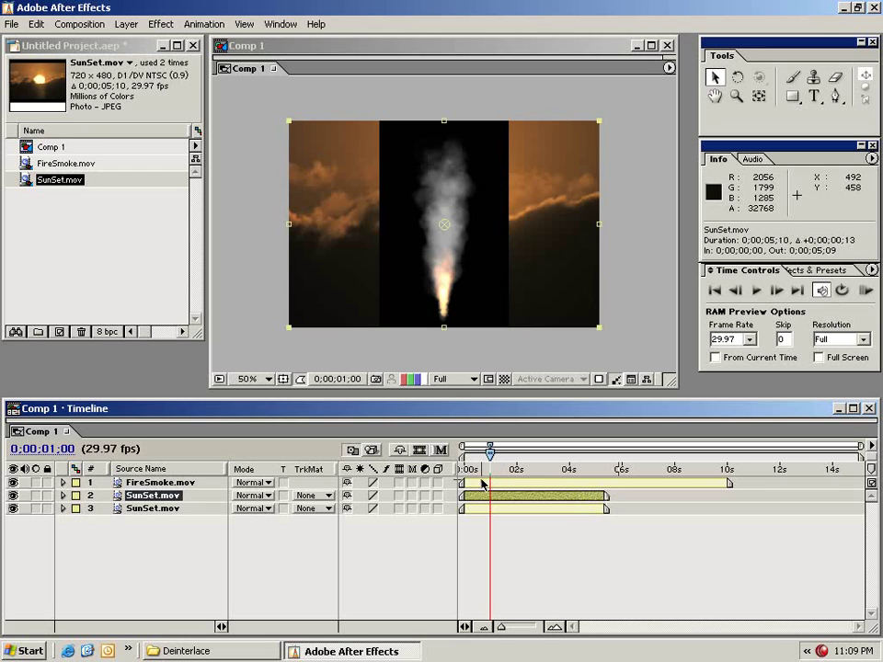
- Apply Blur & Sharpen > Fast Blur to the FireSmoke.mov layer
left_click(514, 519)
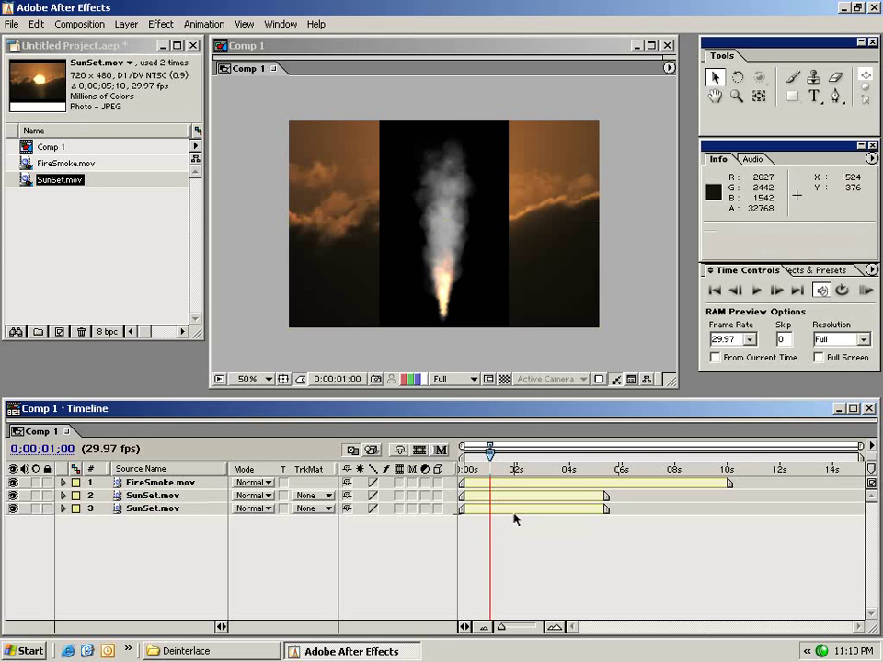
left_click(472, 485)
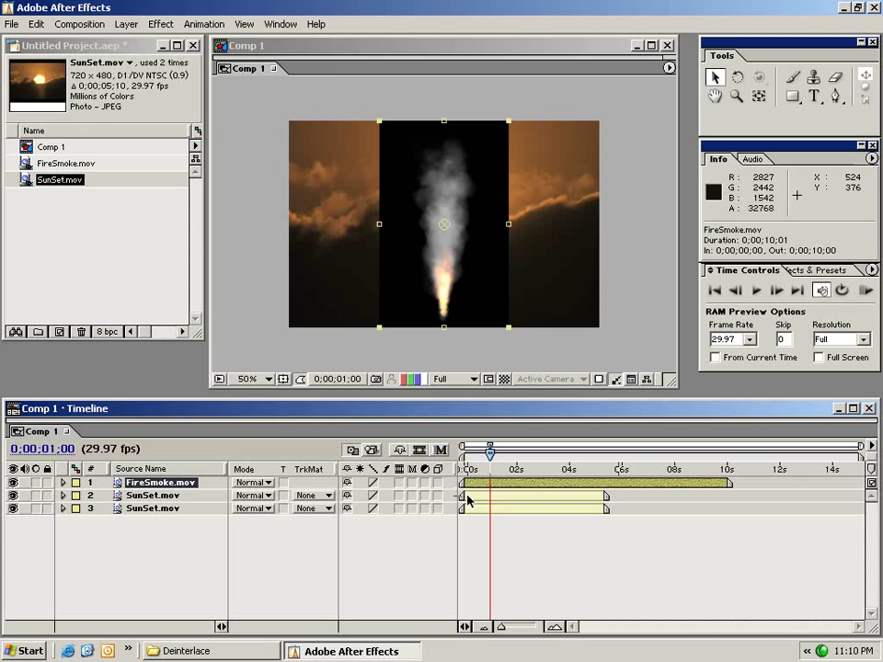
left_click(161, 25)
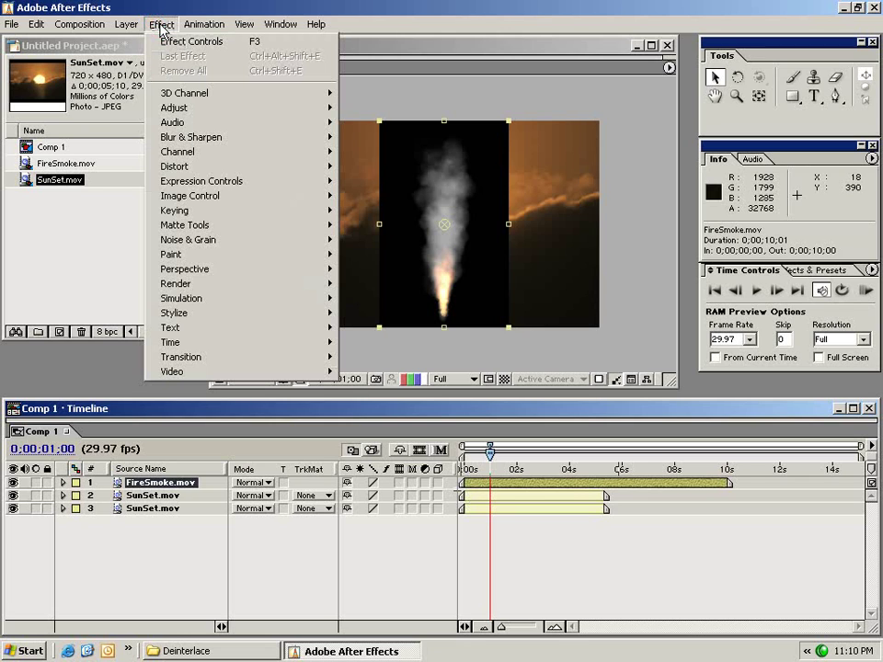
mouse_move(195, 138)
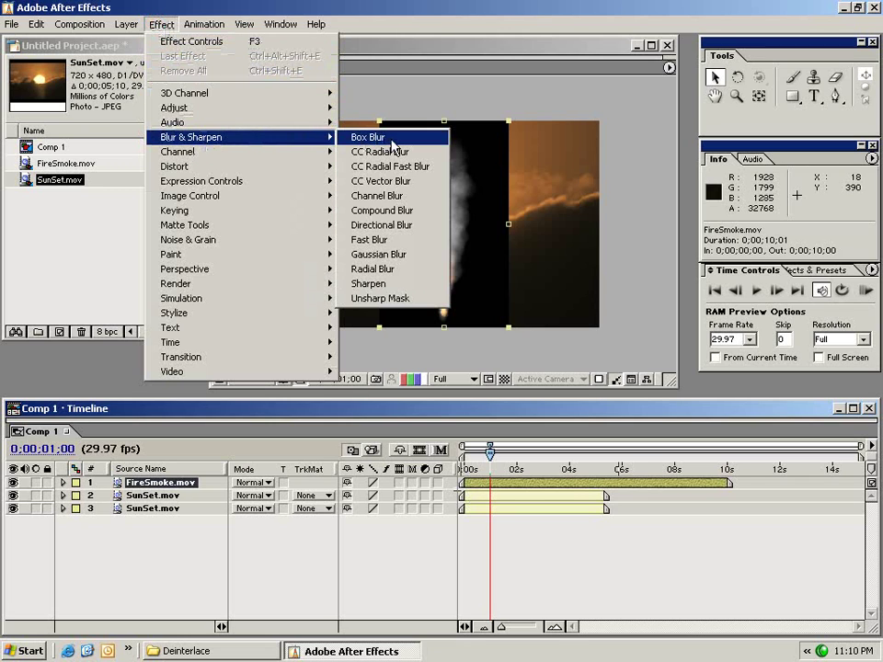
left_click(380, 239)
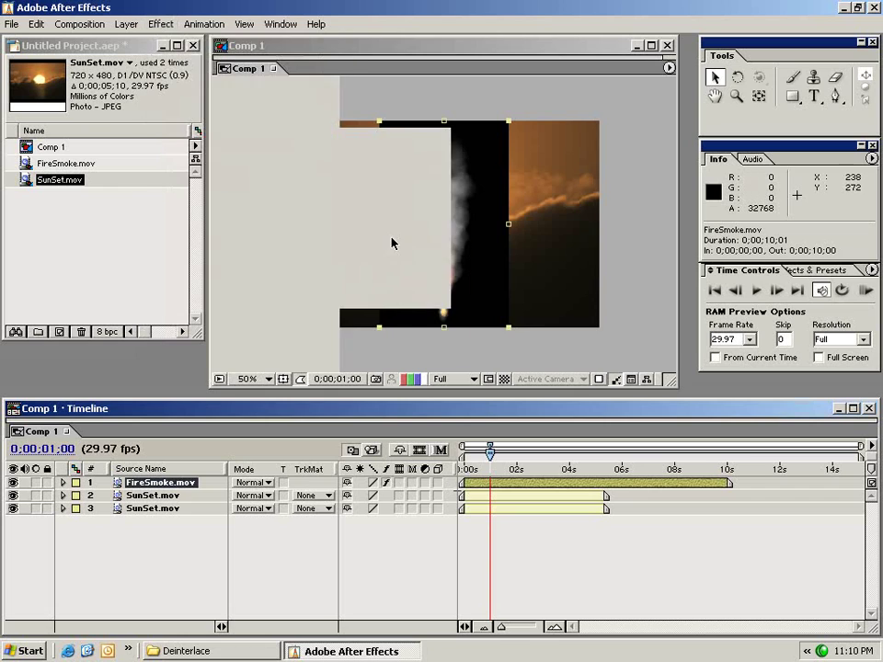
- Set Fast Blur's Blurriness to 50 in the Effect Controls panel
left_click_drag(501, 229, 121, 172)
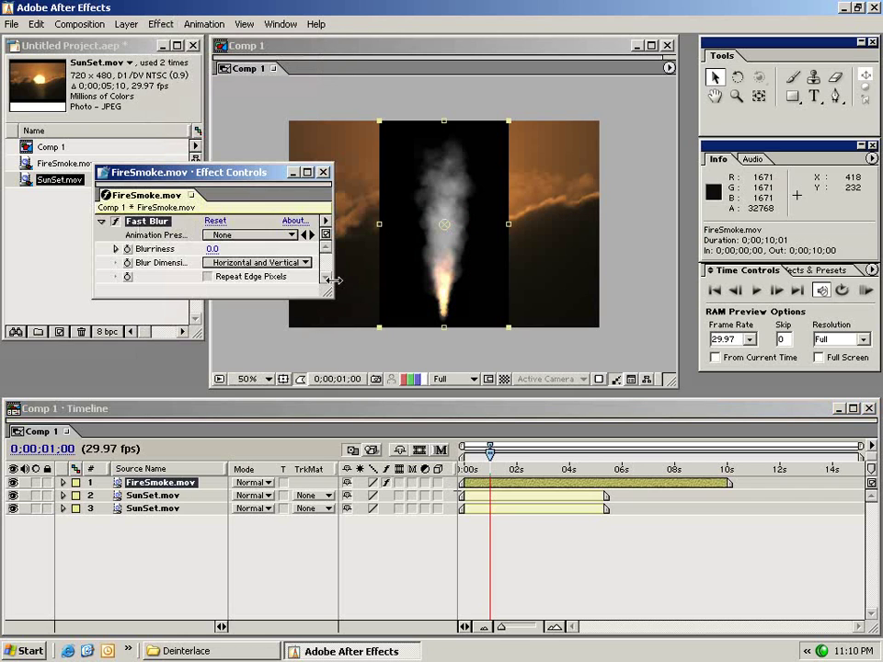
left_click_drag(330, 295, 336, 496)
left_click_drag(197, 177, 165, 162)
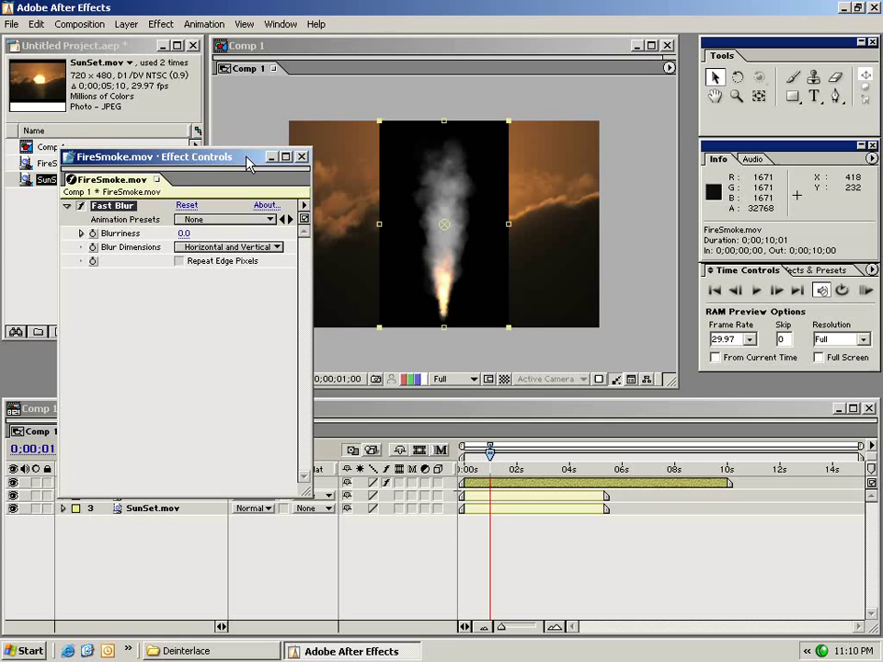
left_click(184, 232)
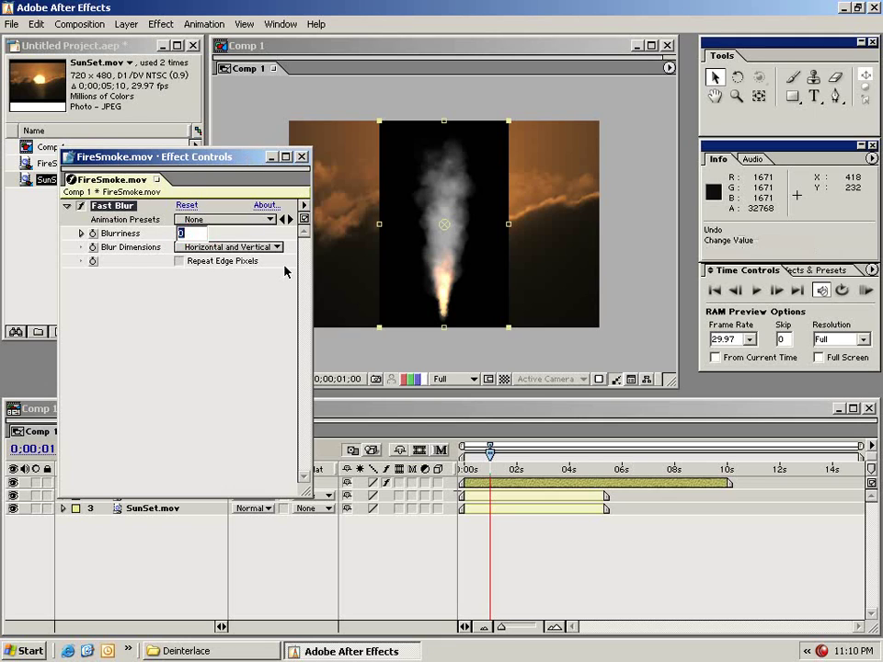
key("Return")
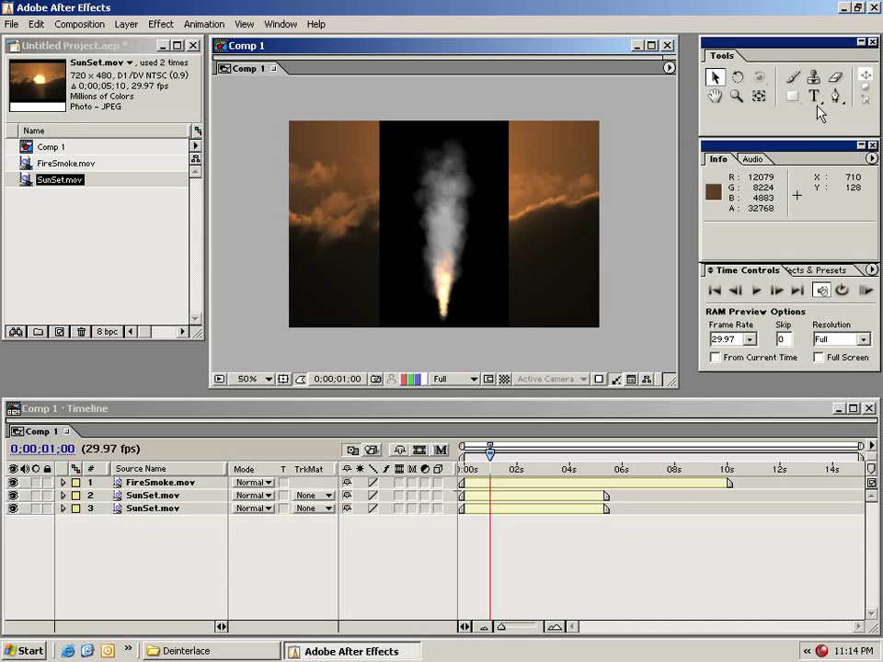
- Create a text layer reading 'test' and move it to the frame centre
left_click(813, 97)
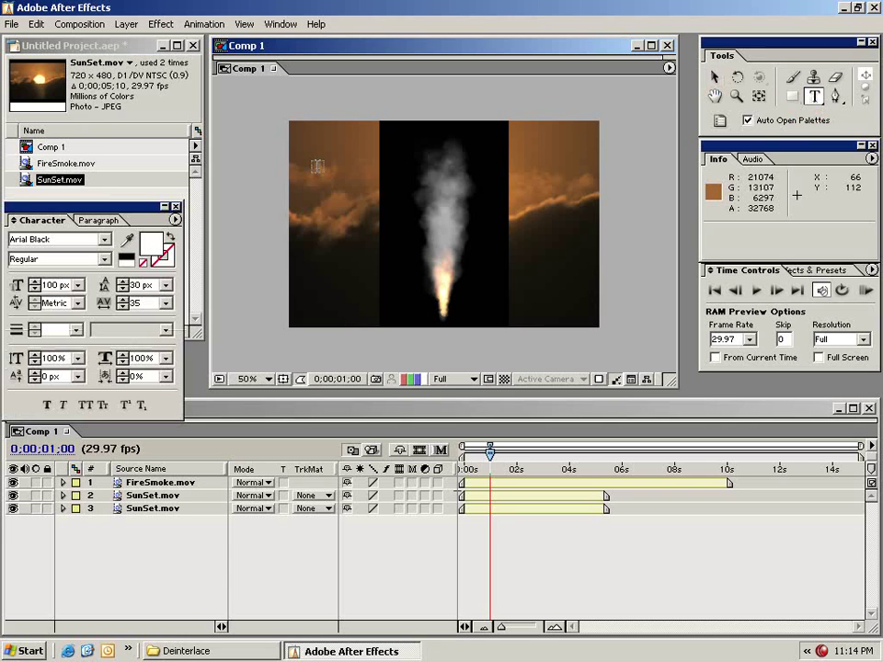
left_click(339, 191)
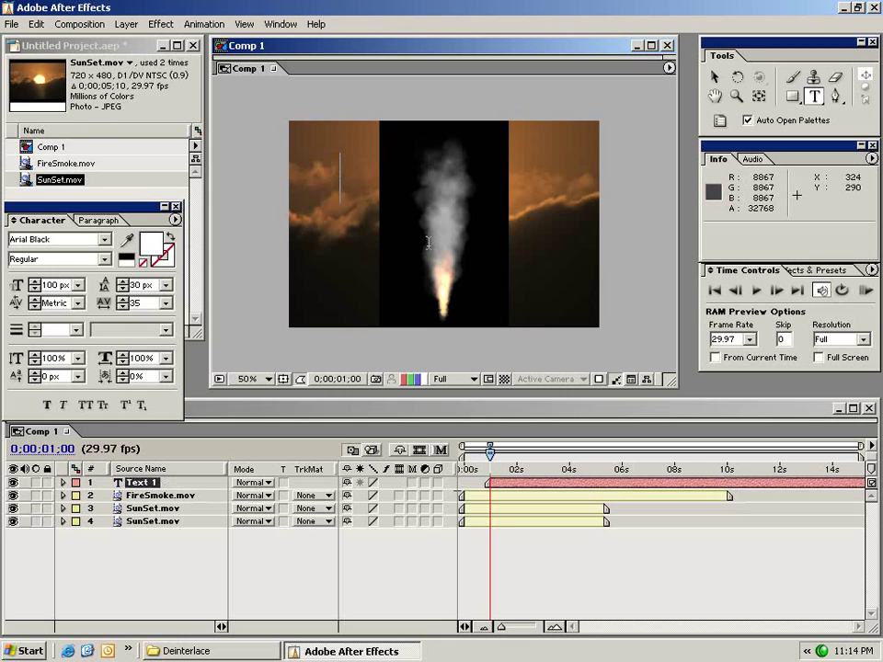
type("test")
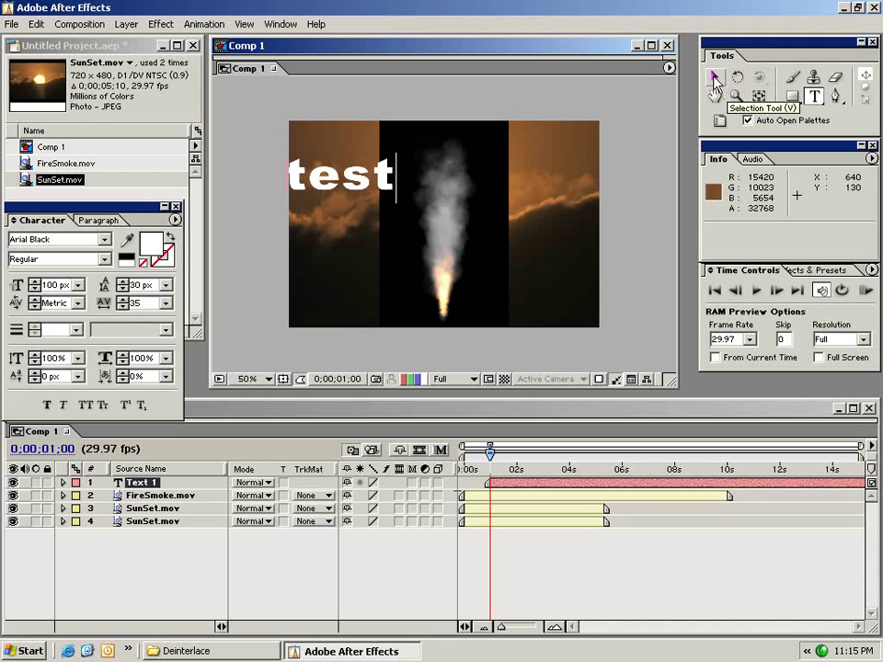
left_click(715, 79)
left_click_drag(337, 181, 397, 231)
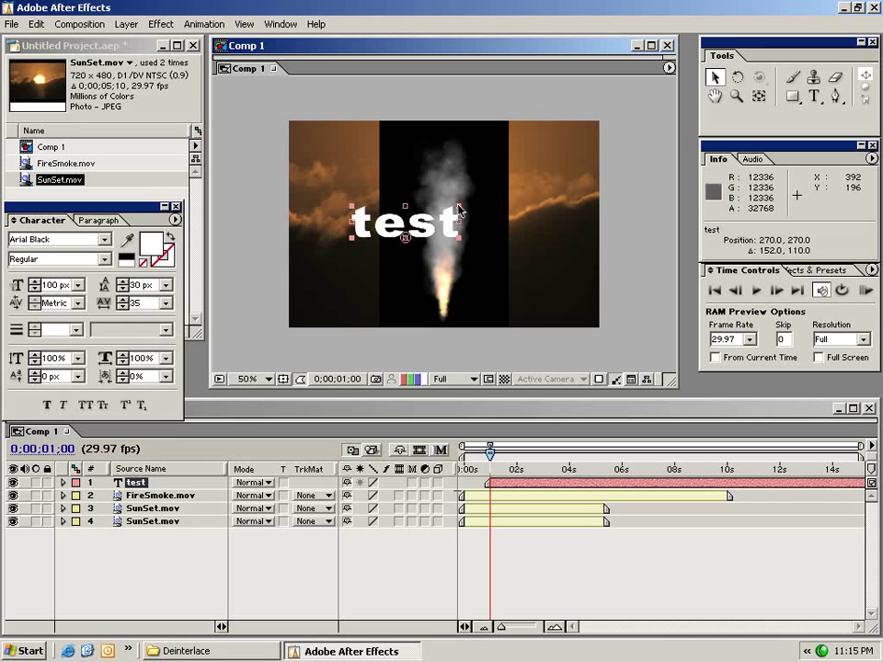
- Try scaling the test text larger at 100% view, then undo the scaling
left_click_drag(463, 213, 485, 179)
key("ctrl+z")
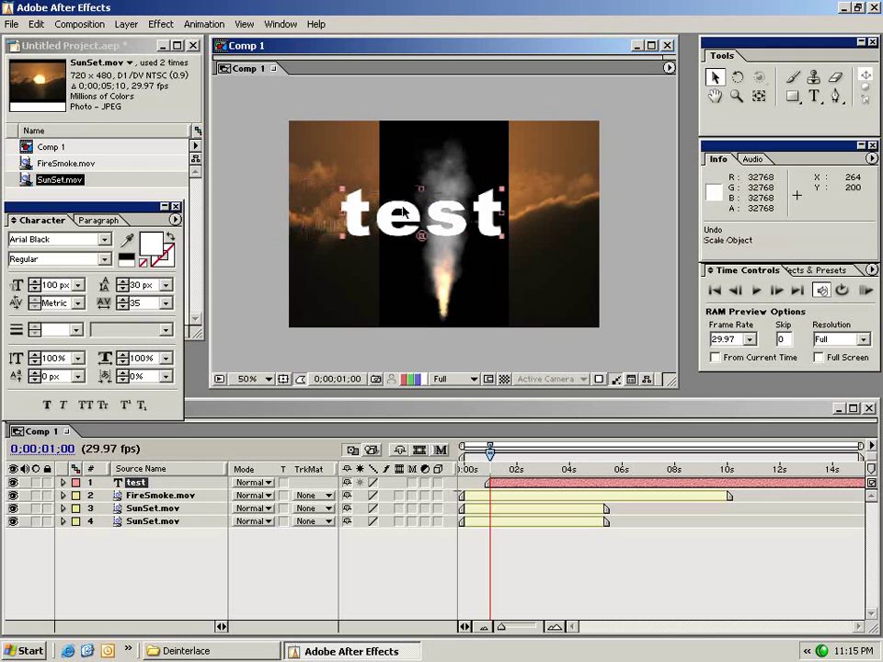
key("period")
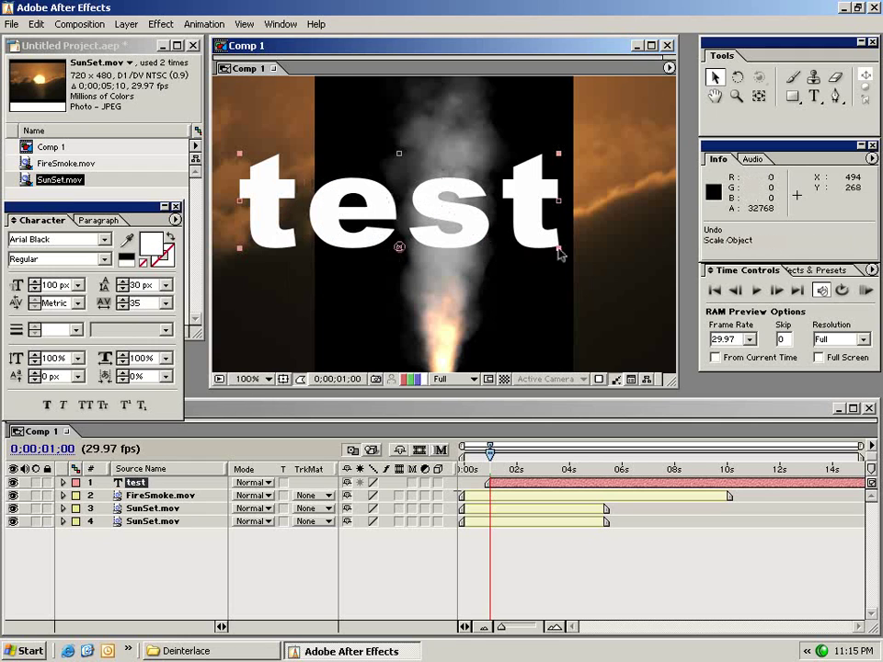
left_click_drag(558, 251, 837, 383)
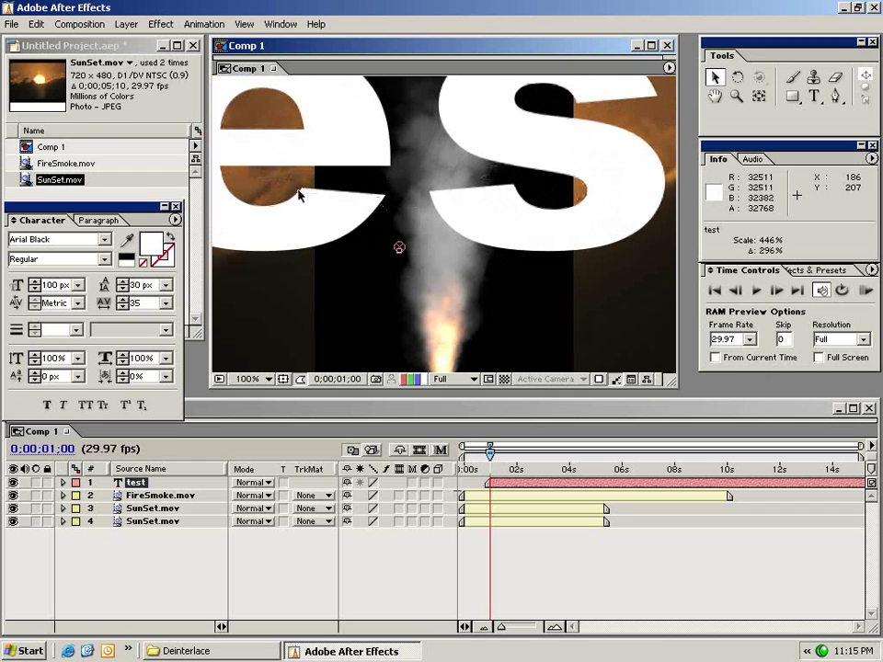
key("comma")
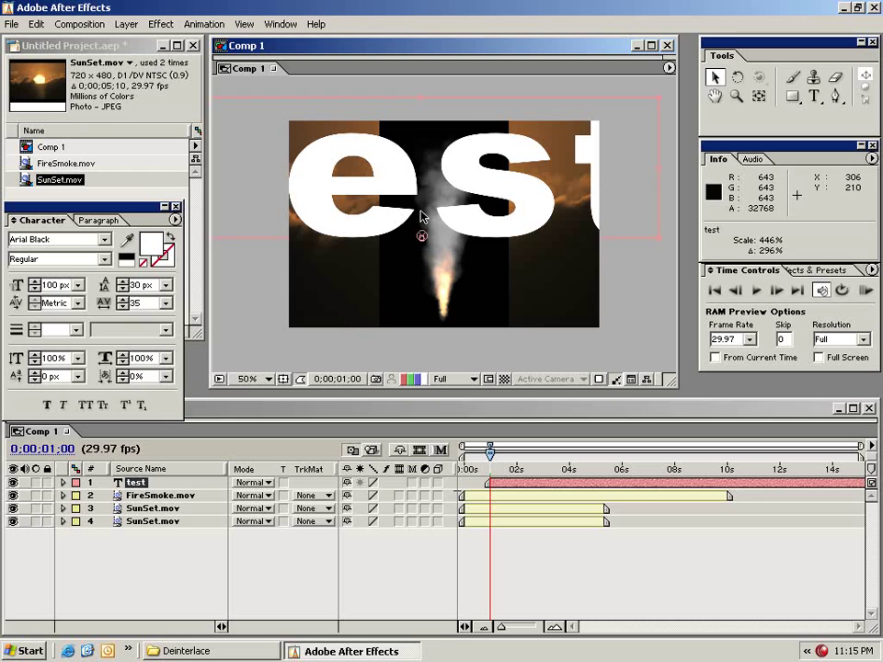
key("ctrl+z")
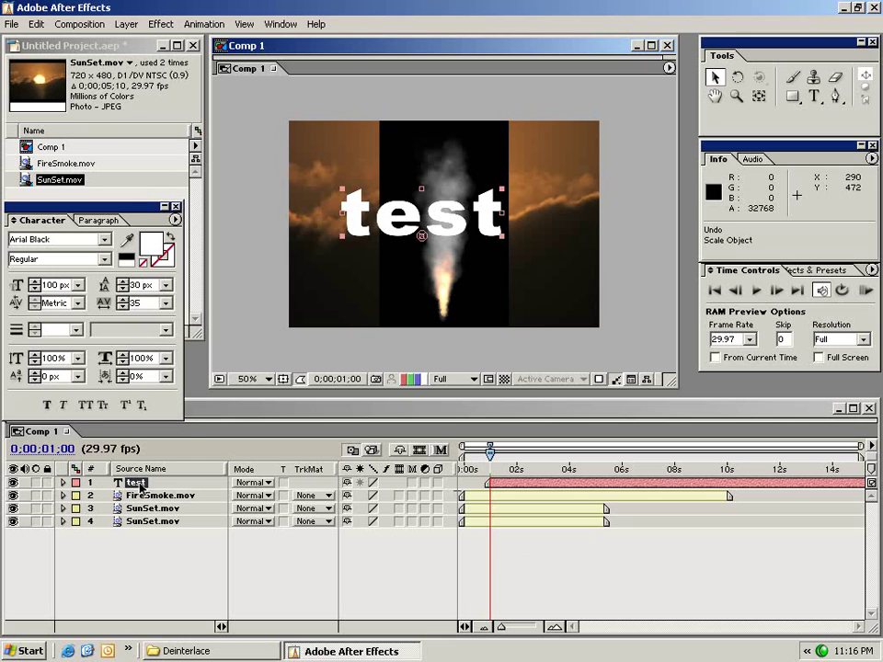
- Nudge the test text and expand its layer's Transform properties
left_click_drag(392, 224, 405, 232)
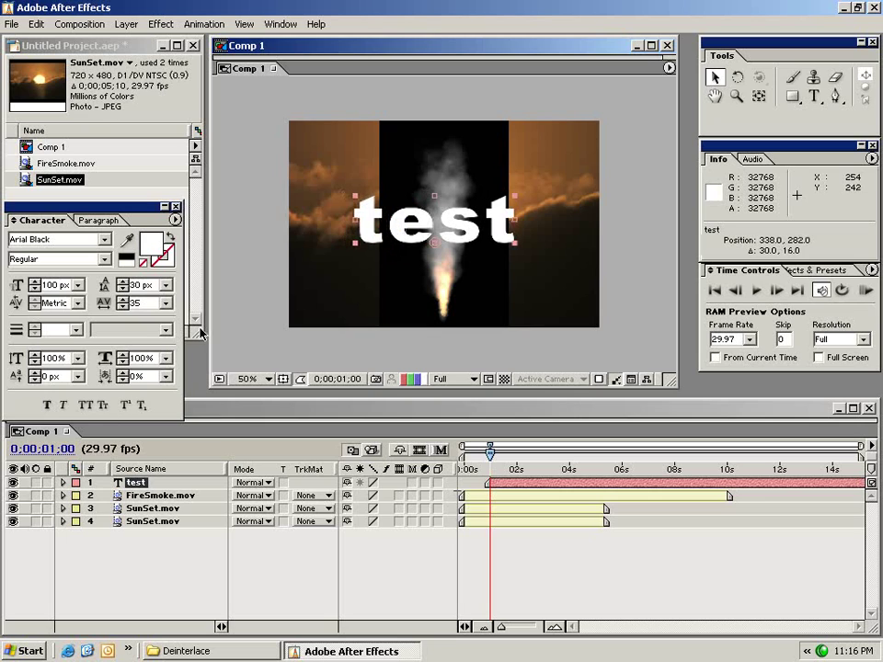
left_click(64, 482)
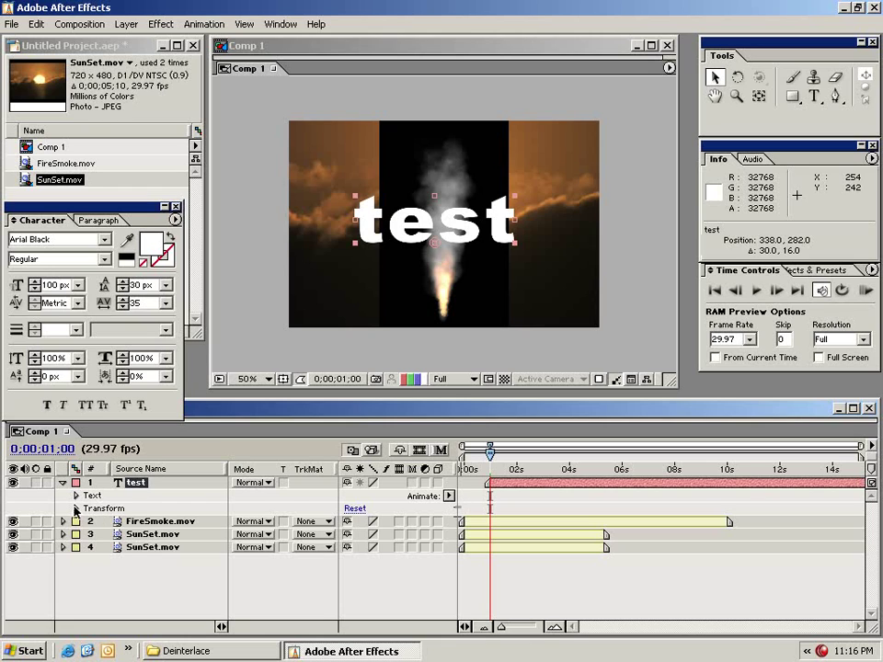
left_click(76, 508)
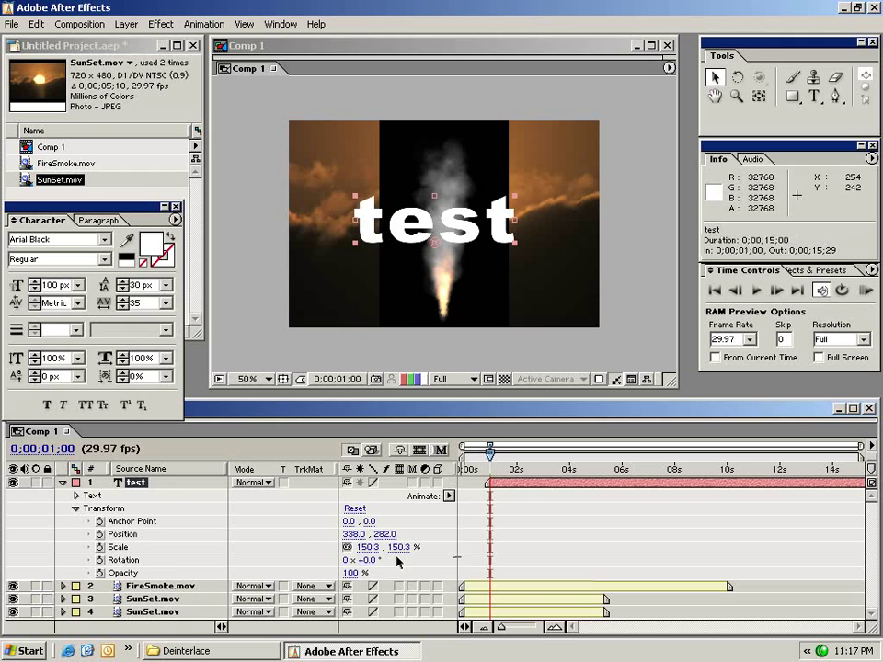
- Scrub Scale and Rotation, then reset Transform to position 360, 240, 100%, 0°
left_click_drag(395, 547, 325, 512)
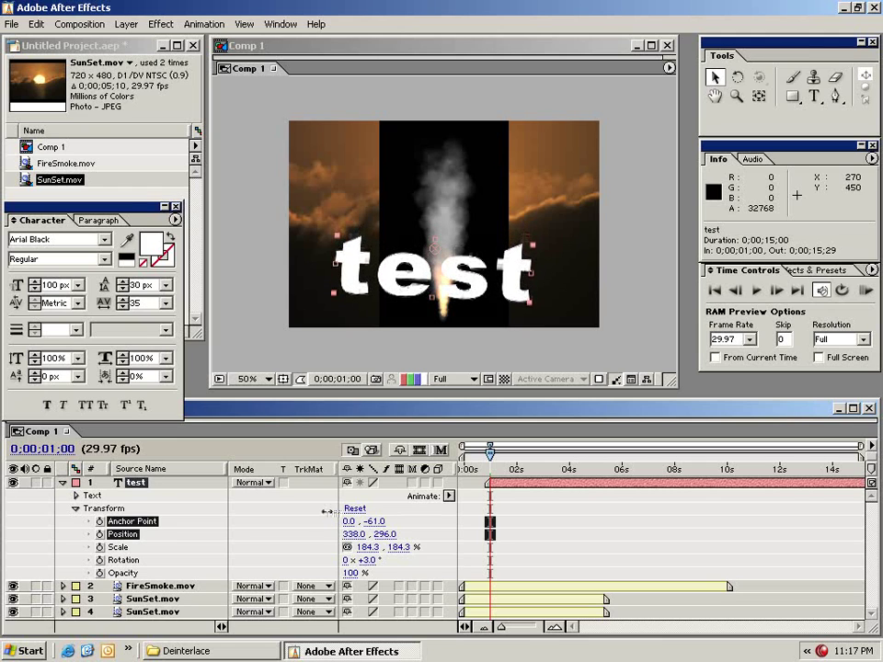
left_click_drag(400, 550, 423, 541)
left_click(355, 511)
key("ctrl+z")
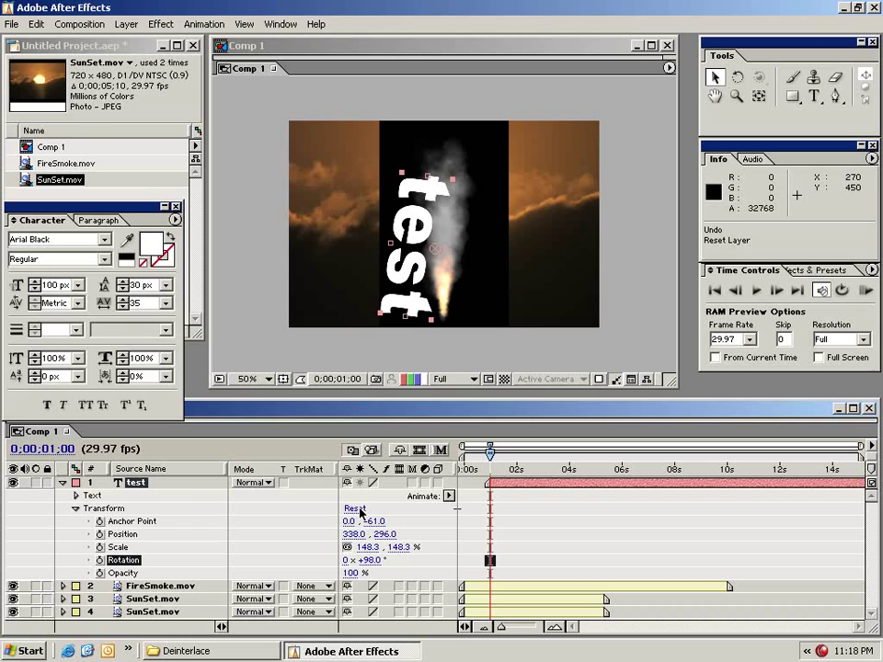
left_click(355, 510)
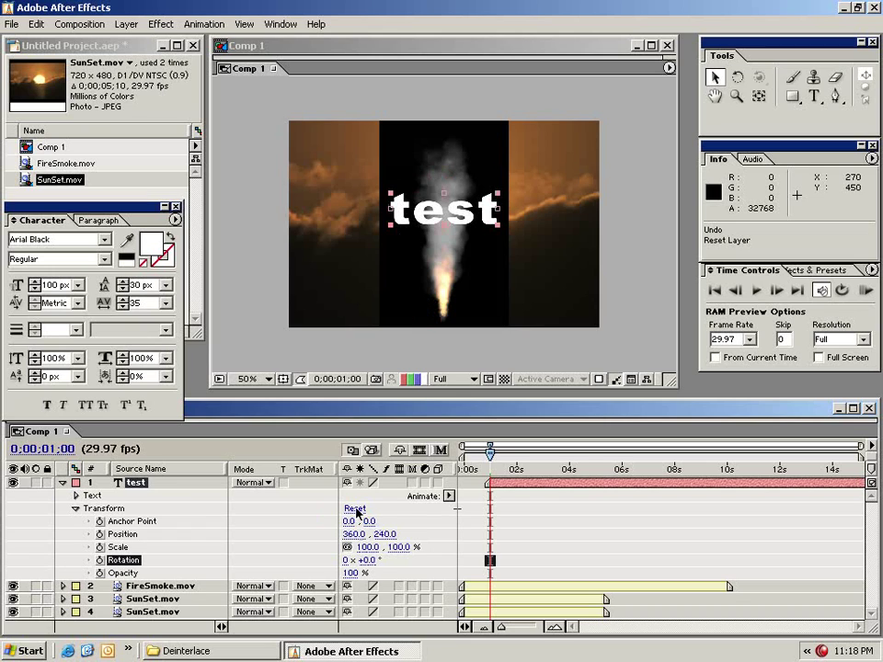
left_click(504, 513)
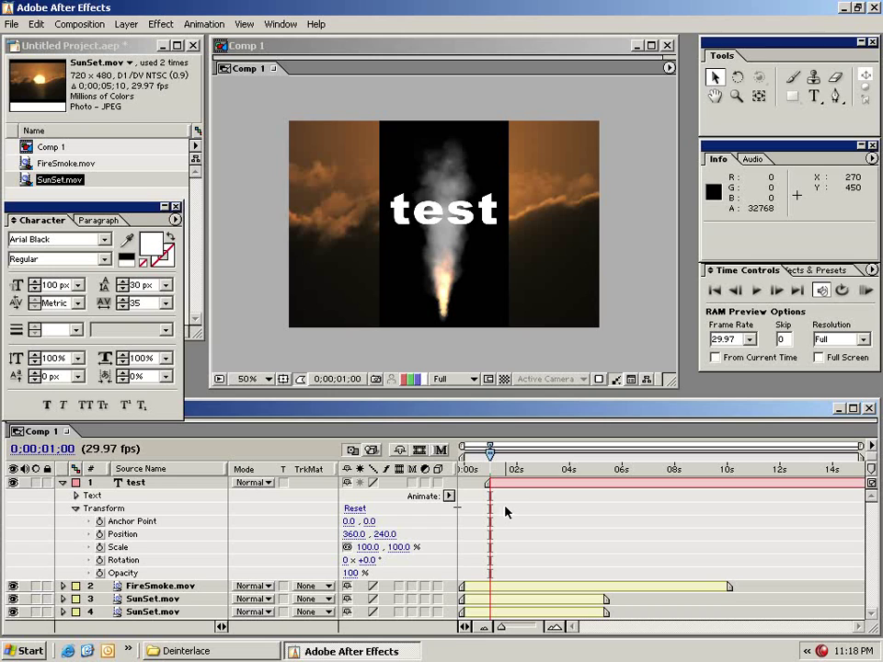
- Add a Position keyframe and move the test text off the left edge
left_click(485, 221)
key("alt+shift+p")
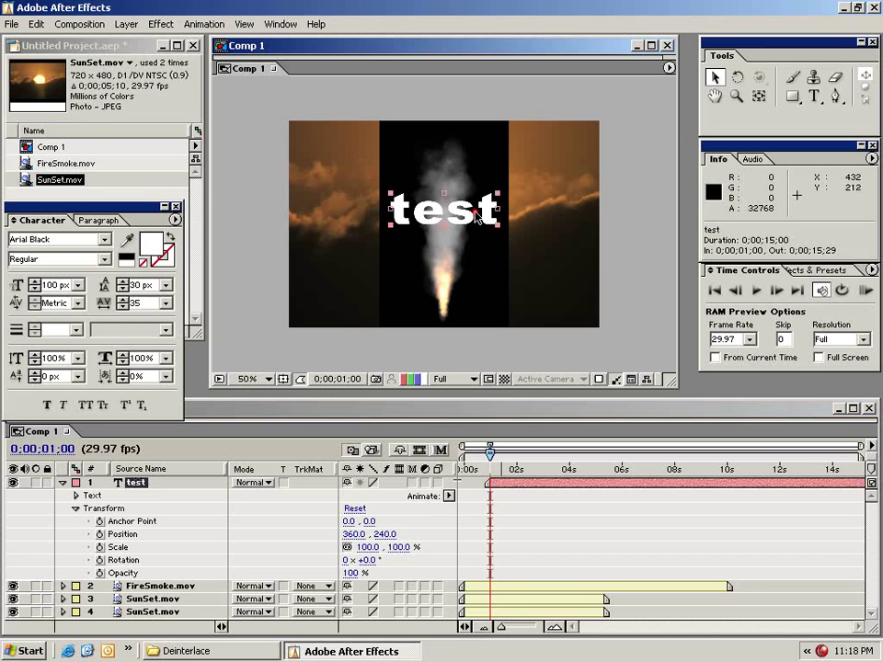
left_click_drag(484, 221, 282, 228)
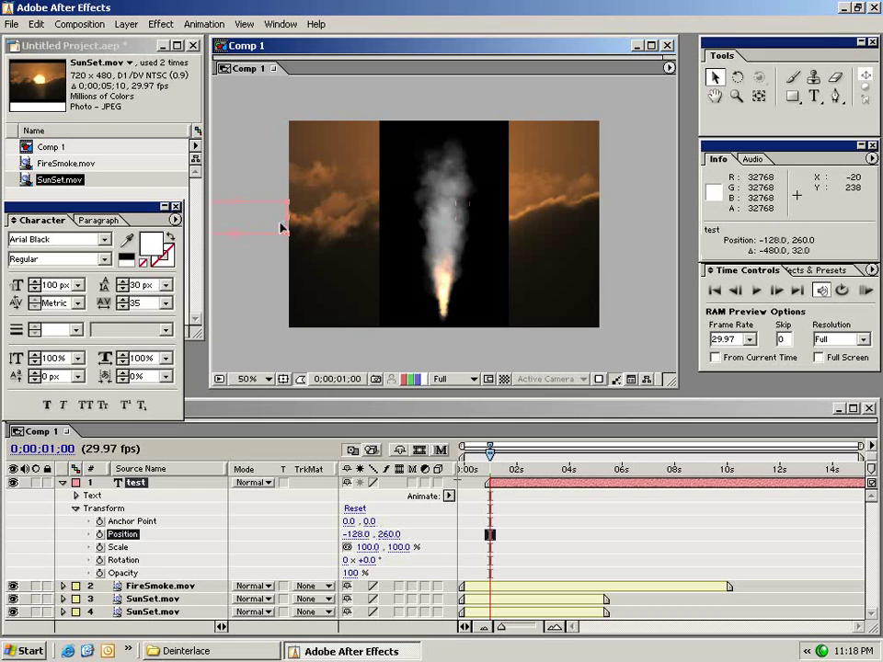
left_click(496, 497)
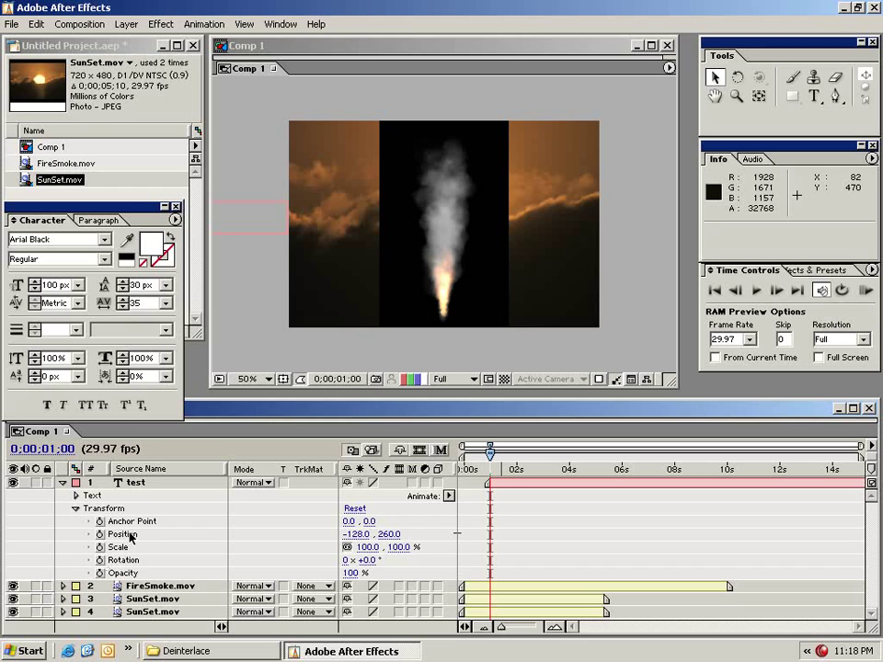
- Keyframe Position at 0;00;02;19 with the text off the right edge, then preview
left_click(101, 534)
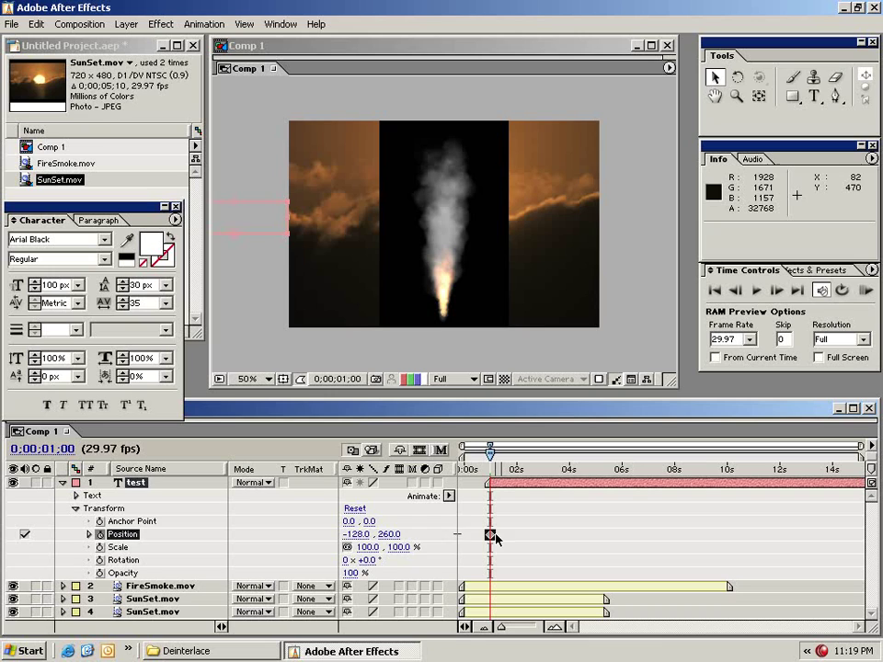
left_click_drag(489, 455, 533, 456)
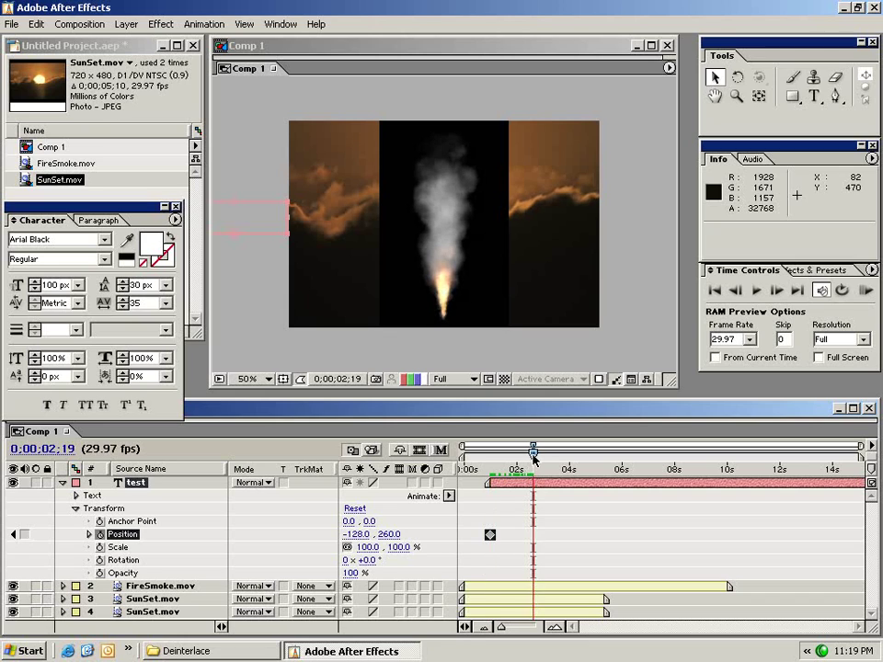
left_click_drag(222, 224, 658, 221)
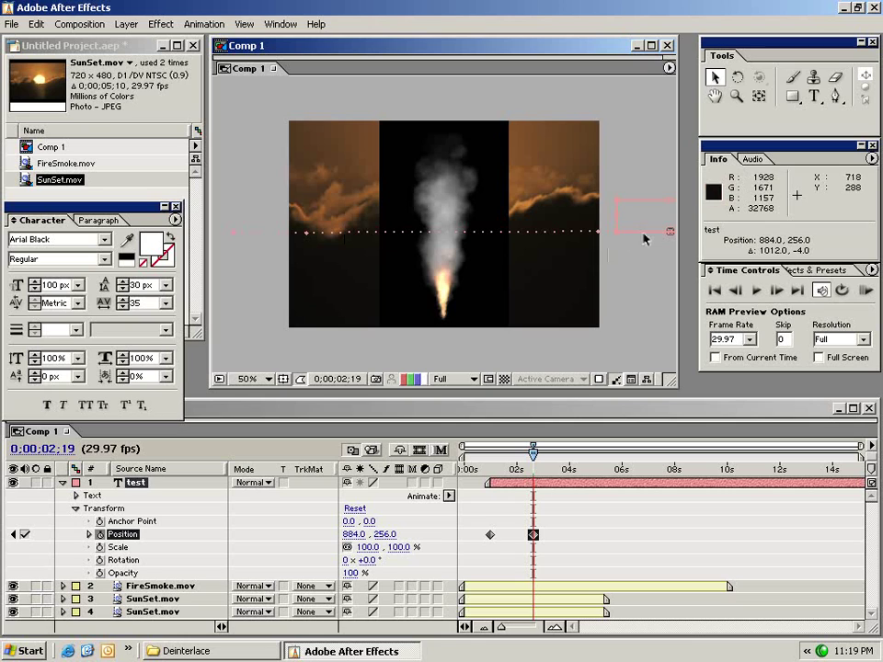
left_click_drag(533, 457, 511, 458)
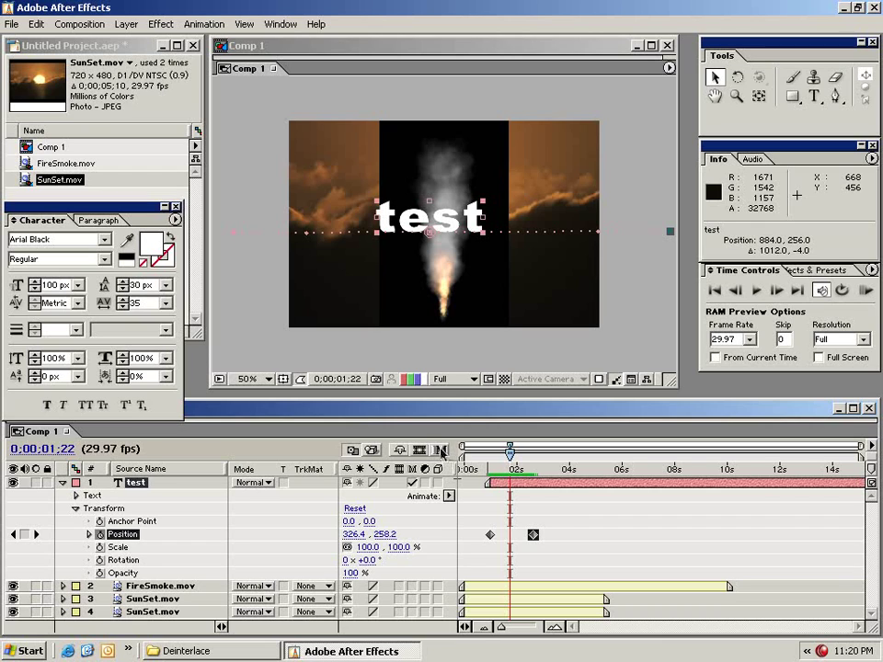
- Preview with motion blur on, then delete the anchor point, position and scale keyframes
left_click(441, 451)
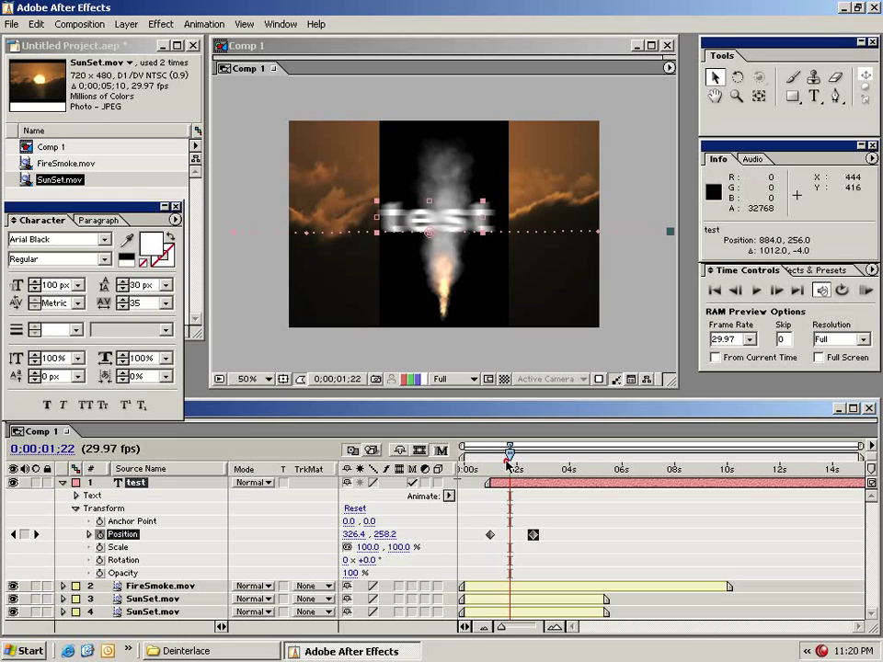
mouse_move(509, 462)
left_mouse_down()
mouse_move(495, 462)
mouse_move(534, 463)
mouse_move(505, 461)
left_mouse_up()
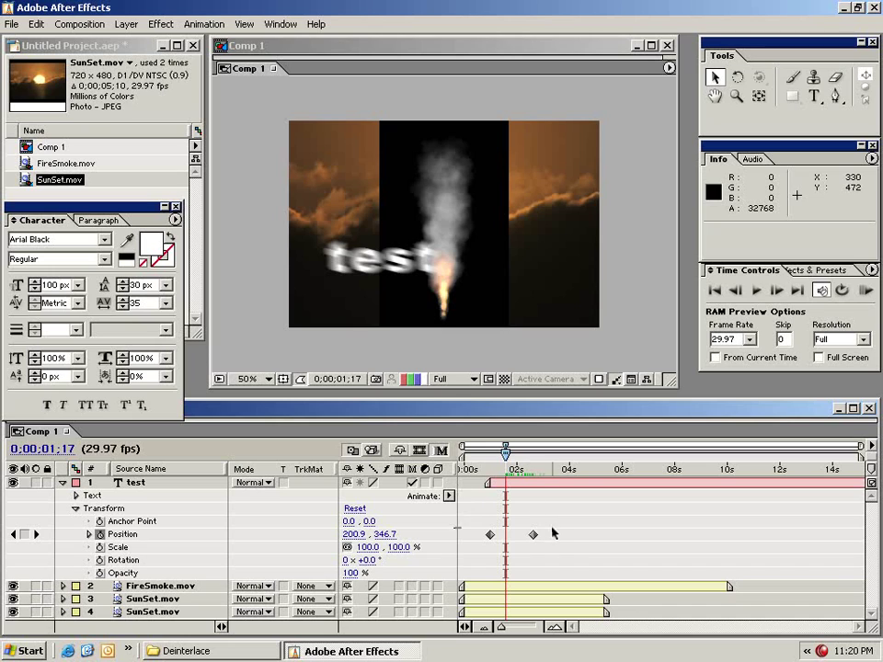
left_click(576, 513)
left_click_drag(495, 544, 471, 556)
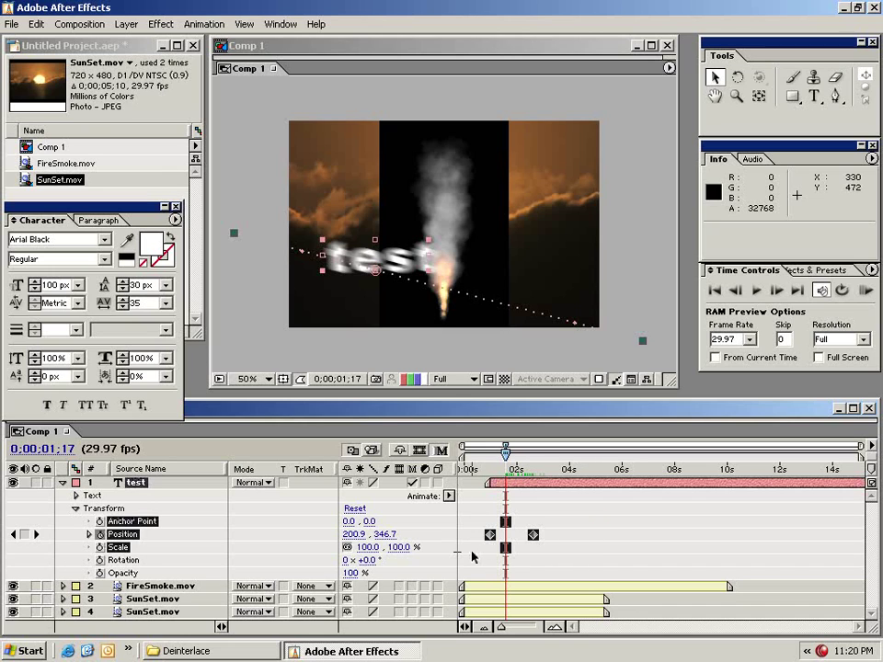
key("Delete")
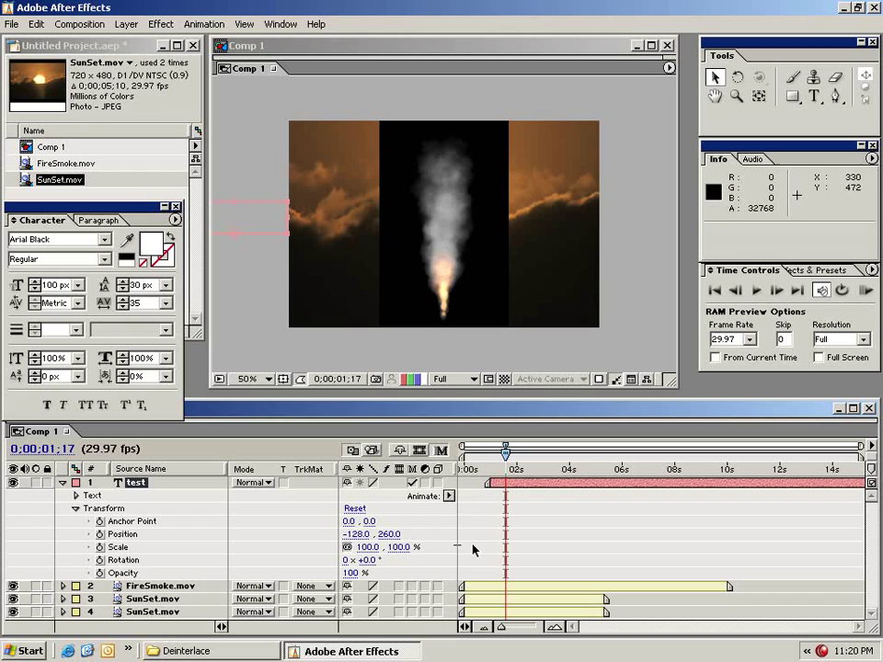
- Reset the text's transform and keyframe Opacity 0% at 0;00;01;01, 100% at 0;00;02;03
left_click(352, 509)
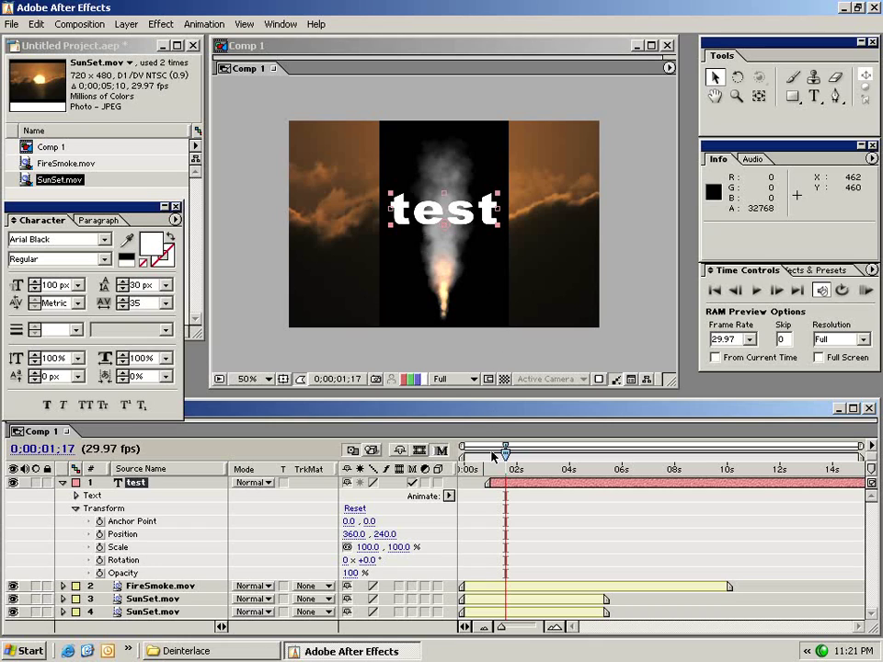
left_click(491, 468)
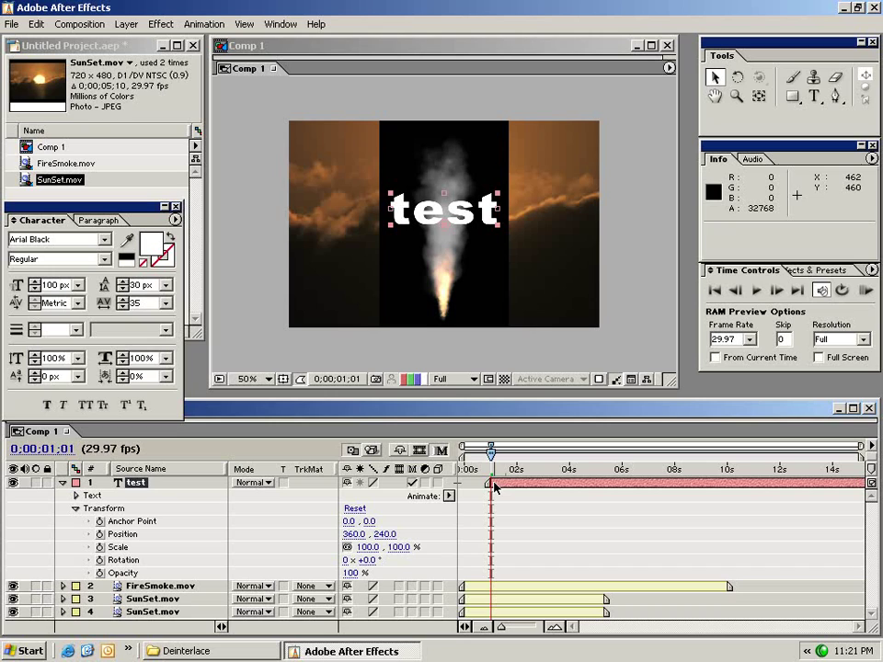
left_click(101, 574)
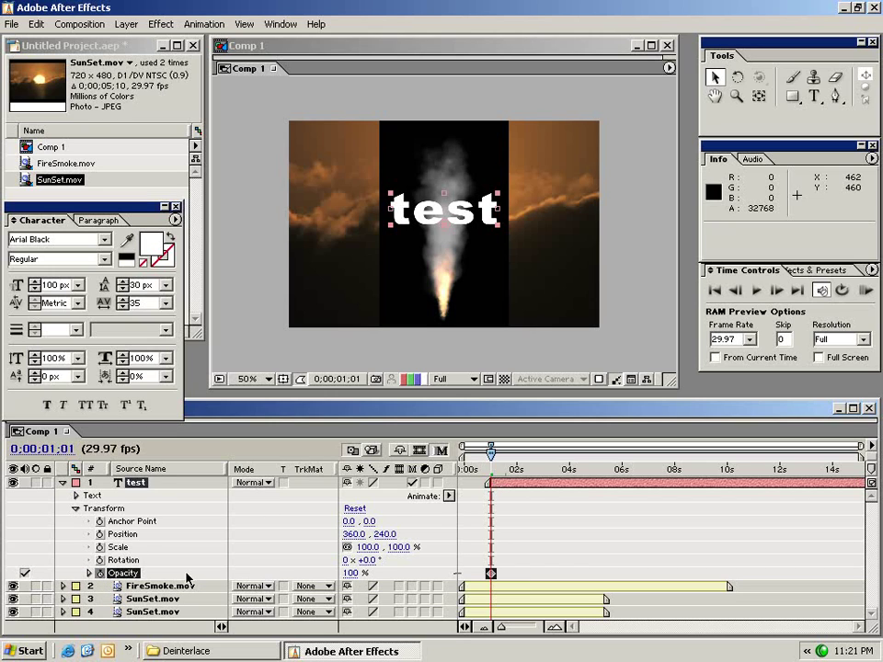
left_click(350, 572)
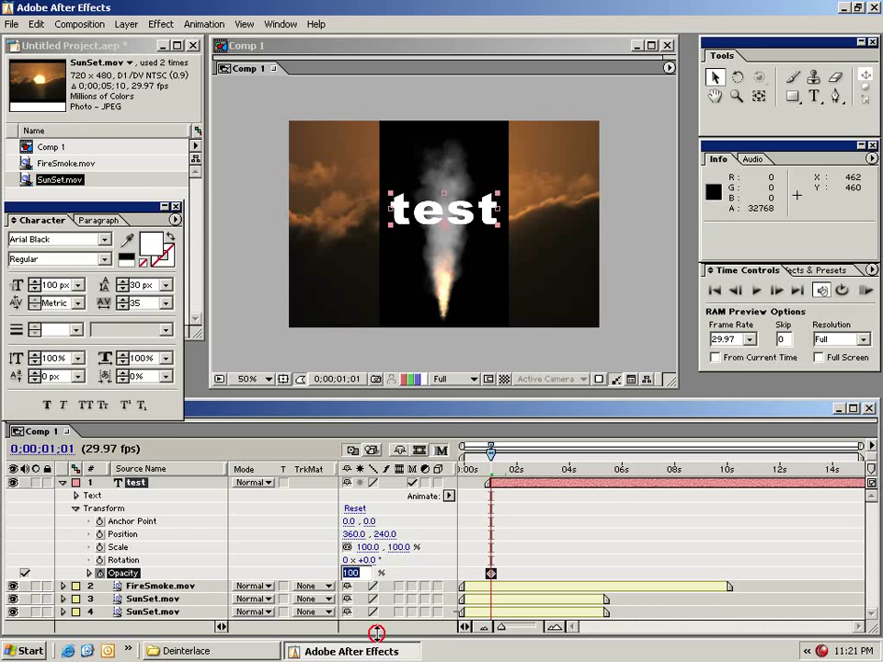
key("Return")
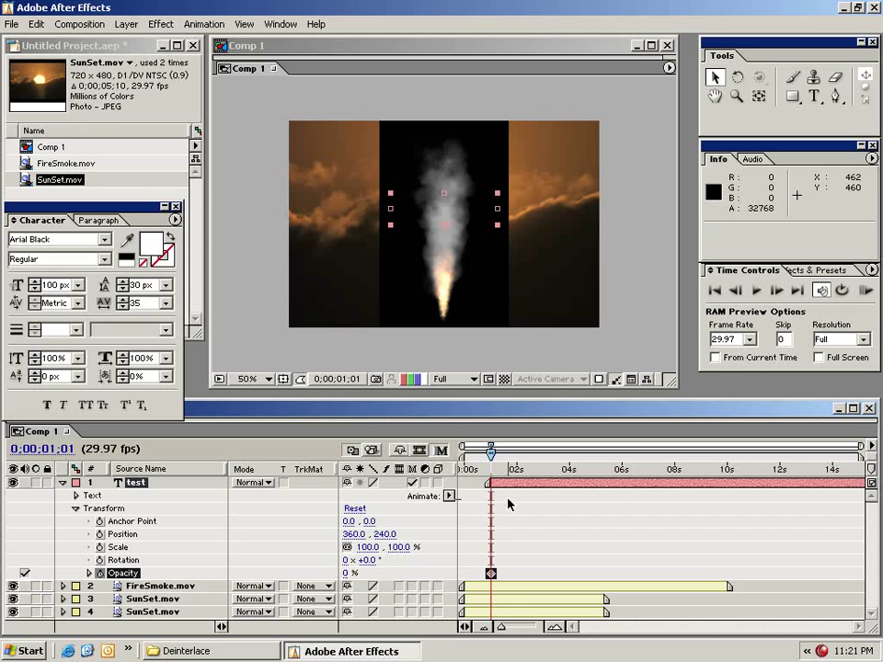
left_click_drag(494, 474, 518, 469)
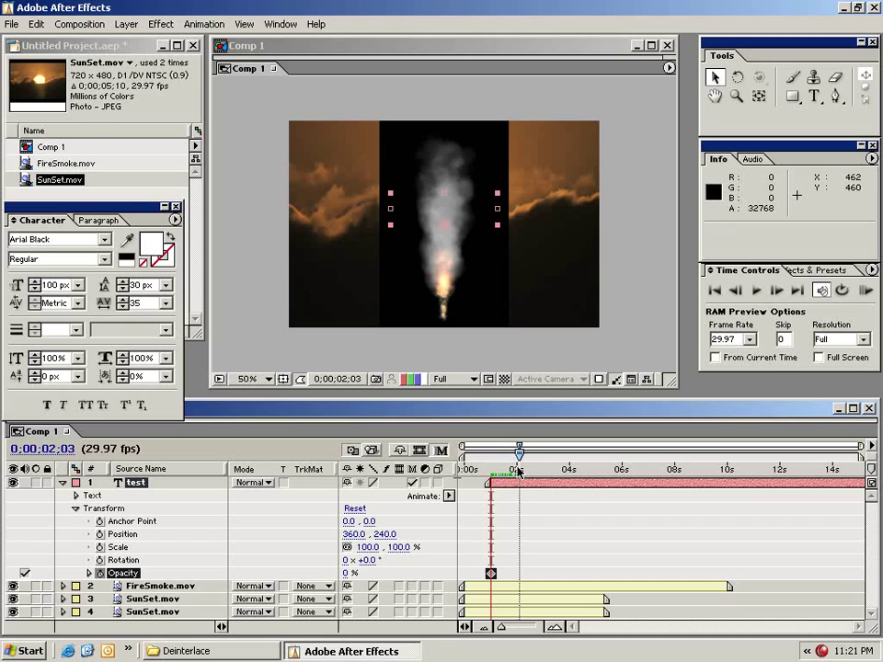
left_click_drag(346, 573, 496, 566)
- Preview the fade-in, then move FireSmoke.mov off the right edge to 876.0, 230.0
left_click(529, 511)
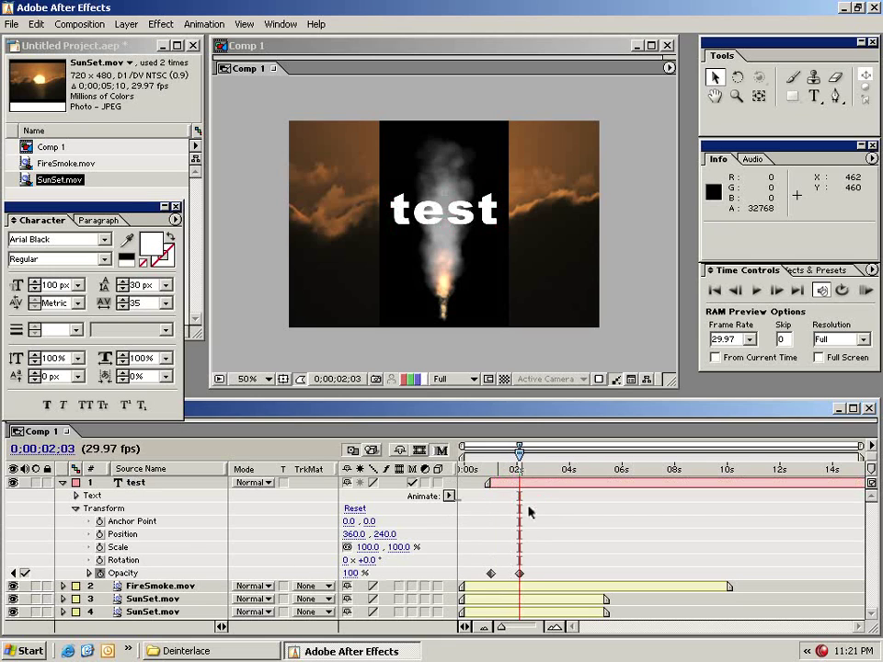
left_click(482, 473)
key("space")
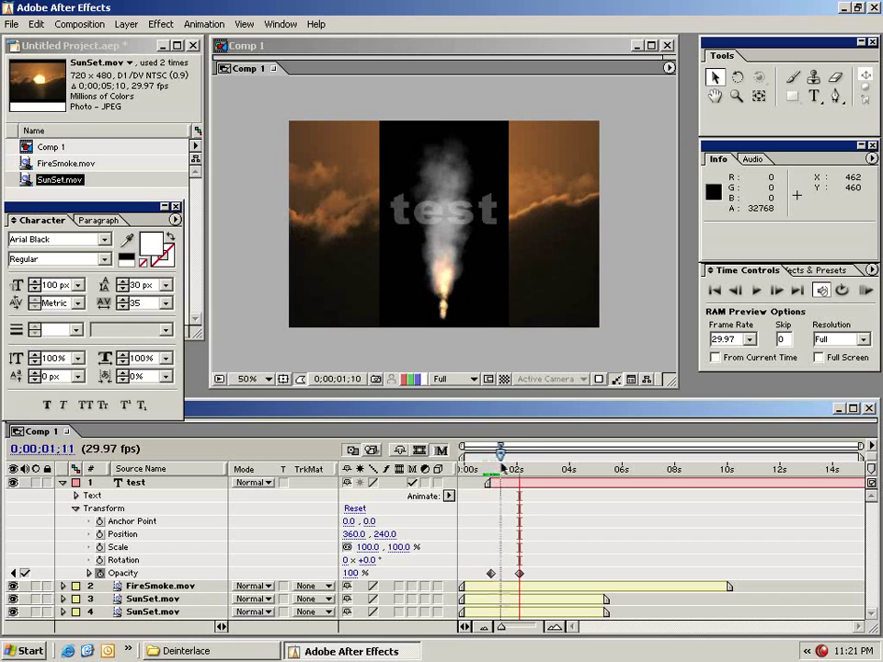
left_click_drag(502, 467, 522, 469)
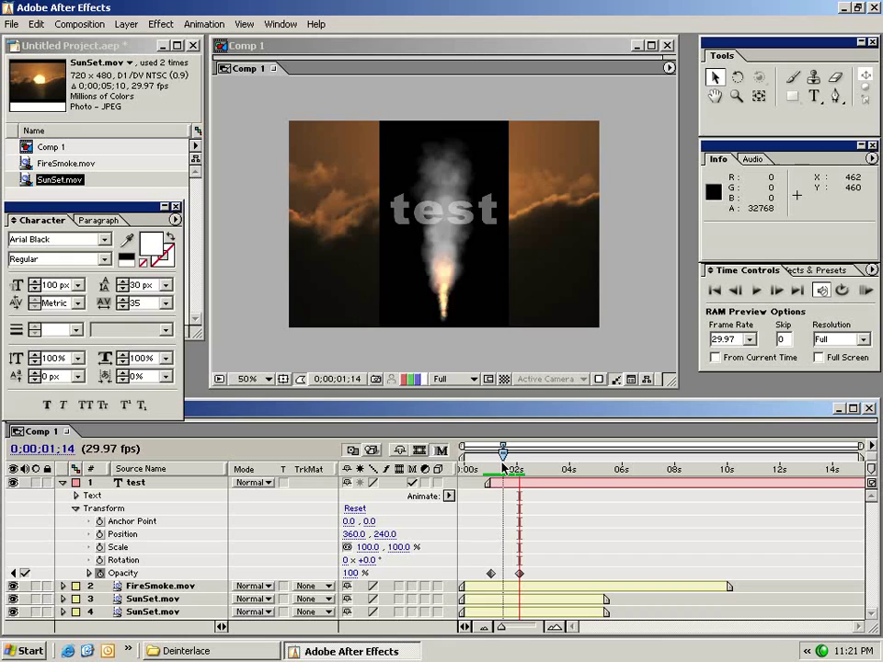
left_click_drag(503, 468, 535, 469)
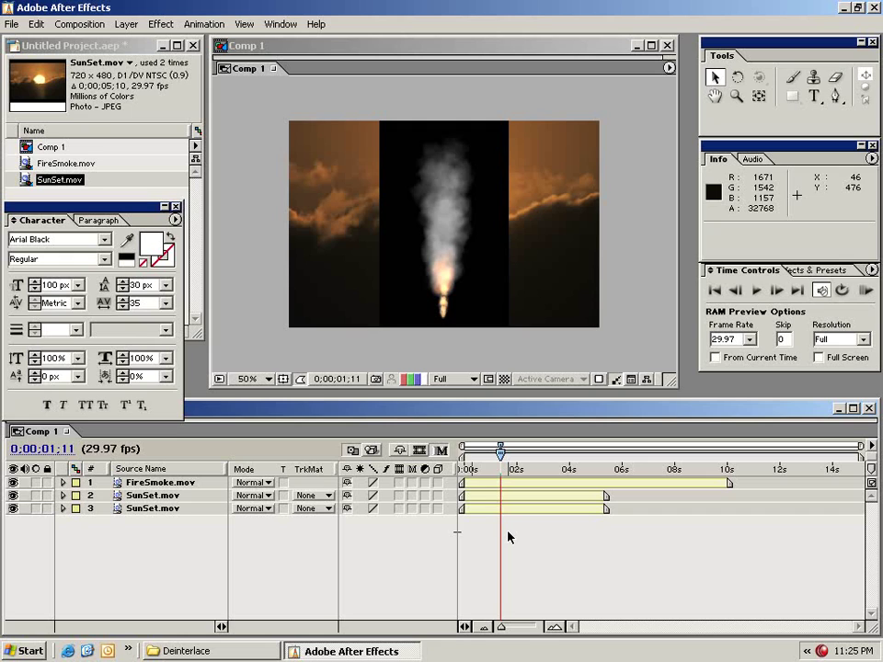
left_click(431, 285)
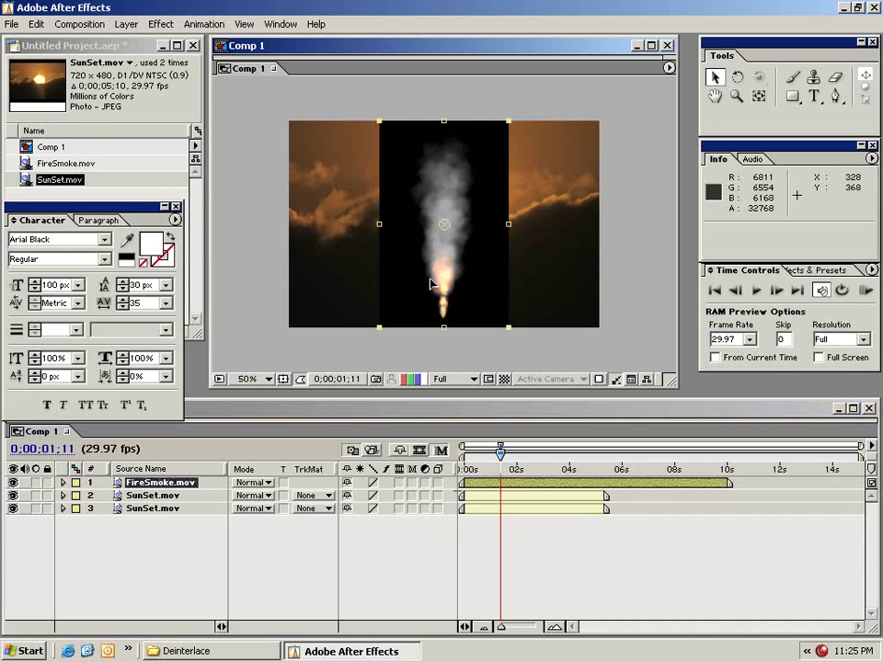
left_click_drag(431, 285, 640, 271)
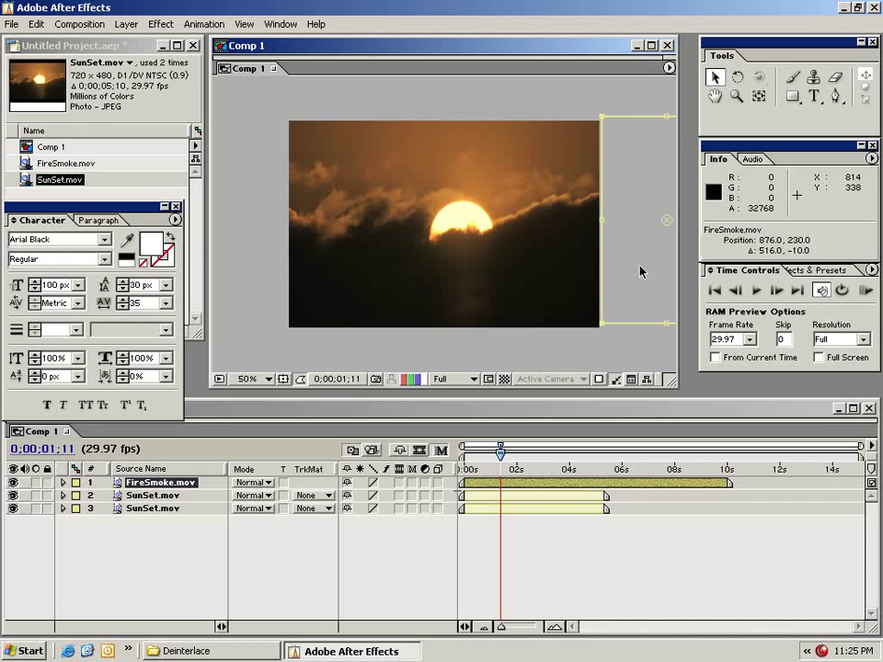
left_click(153, 495)
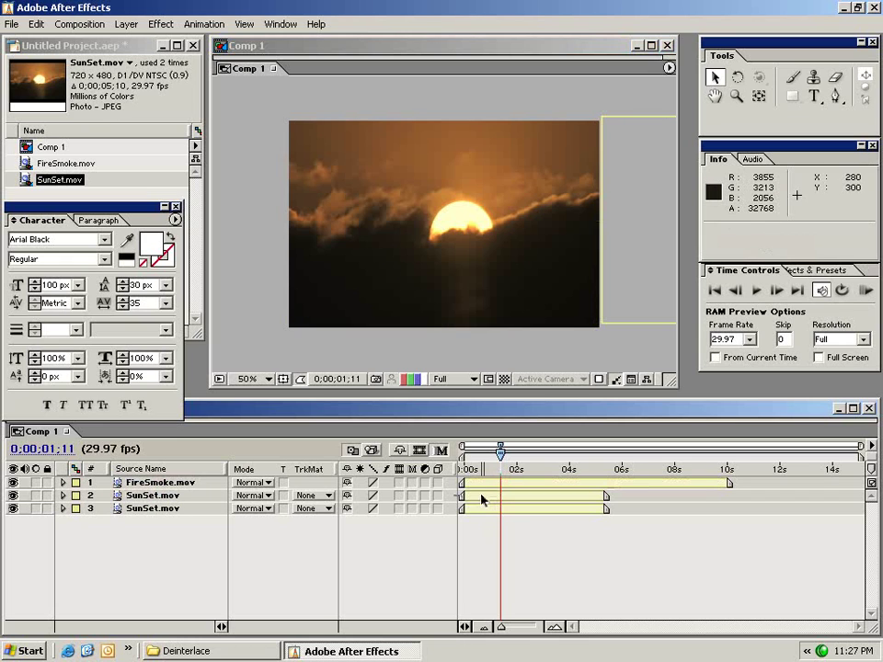
left_click(488, 501)
left_click(127, 25)
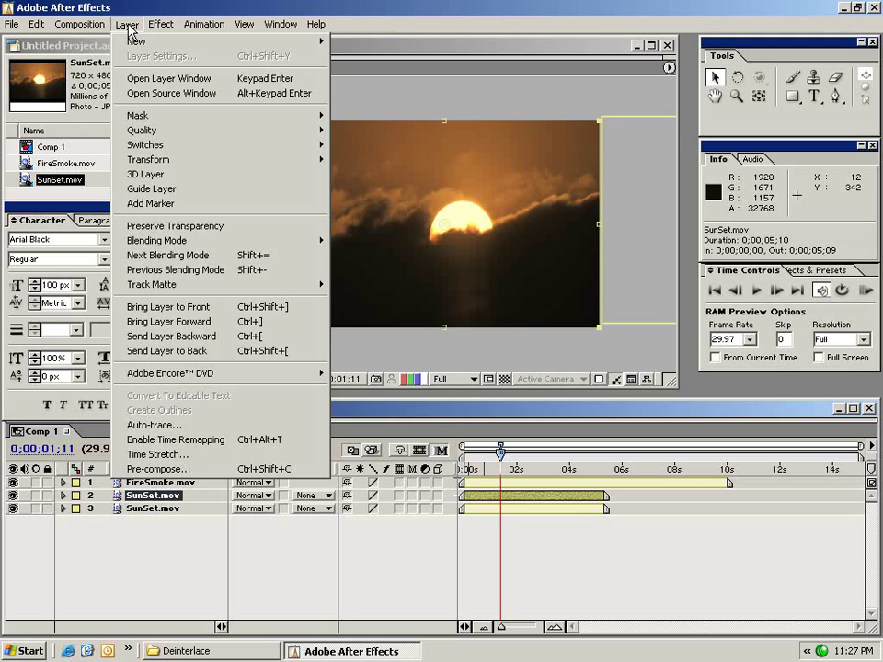
left_click(247, 454)
left_click(265, 424)
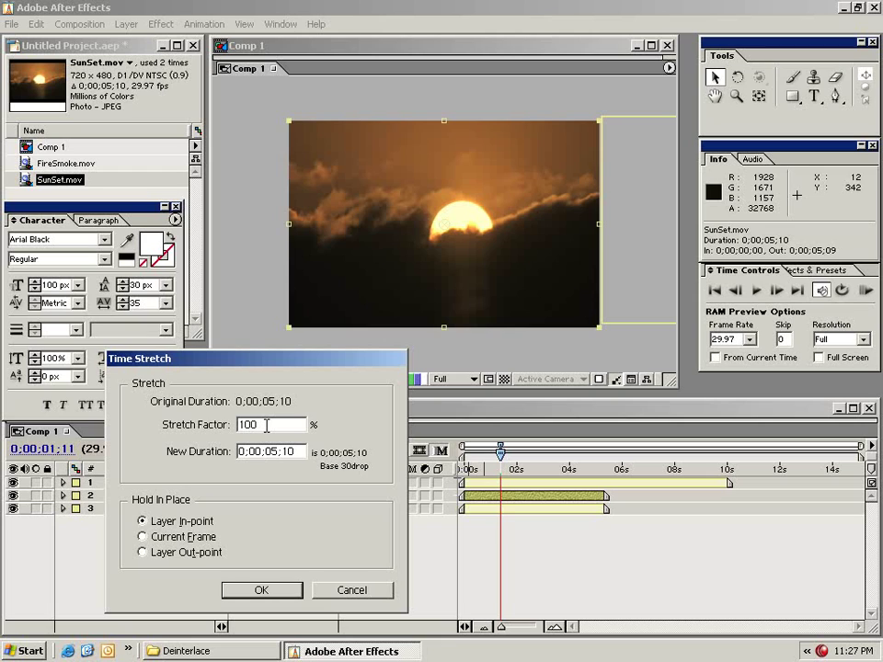
left_click_drag(278, 424, 241, 425)
type("50")
left_click(262, 589)
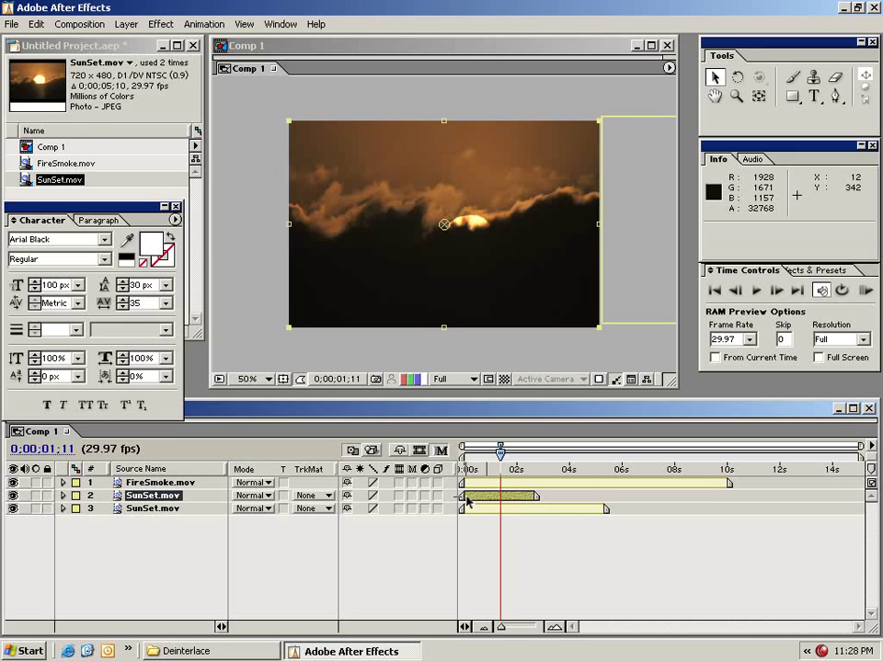
mouse_move(471, 467)
left_mouse_down()
mouse_move(531, 467)
mouse_move(467, 467)
mouse_move(524, 468)
mouse_move(483, 468)
left_mouse_up()
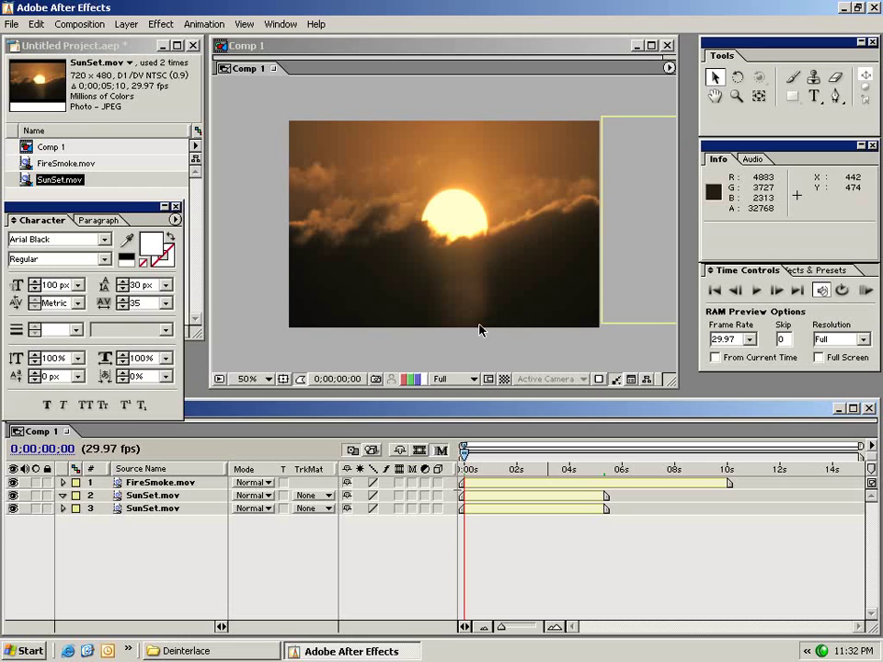
- Delete the bottom SunSet.mov and FireSmoke layers, then preview the remaining sunset clip from the start
left_click(147, 511)
key("Delete")
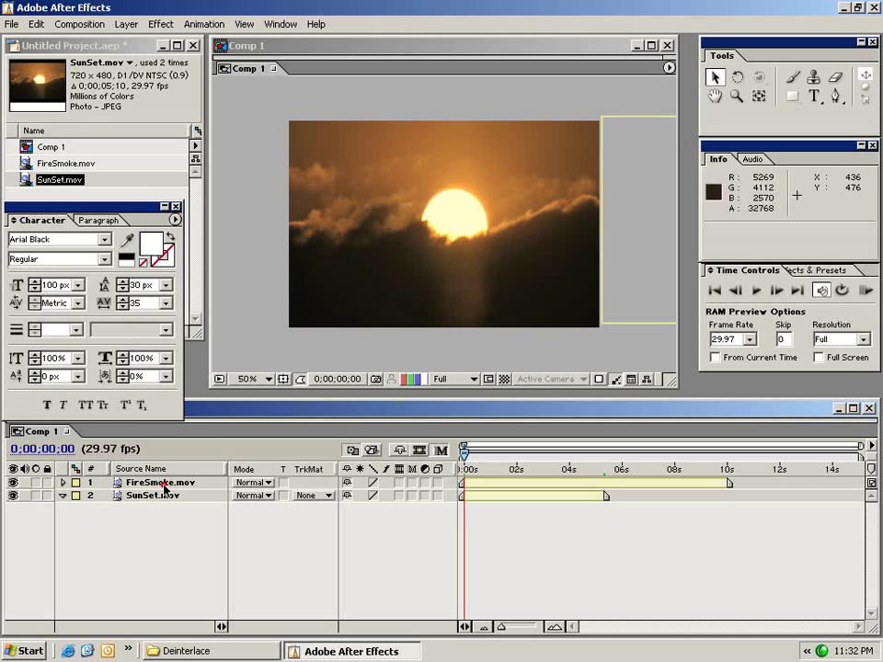
left_click(158, 483)
key("Delete")
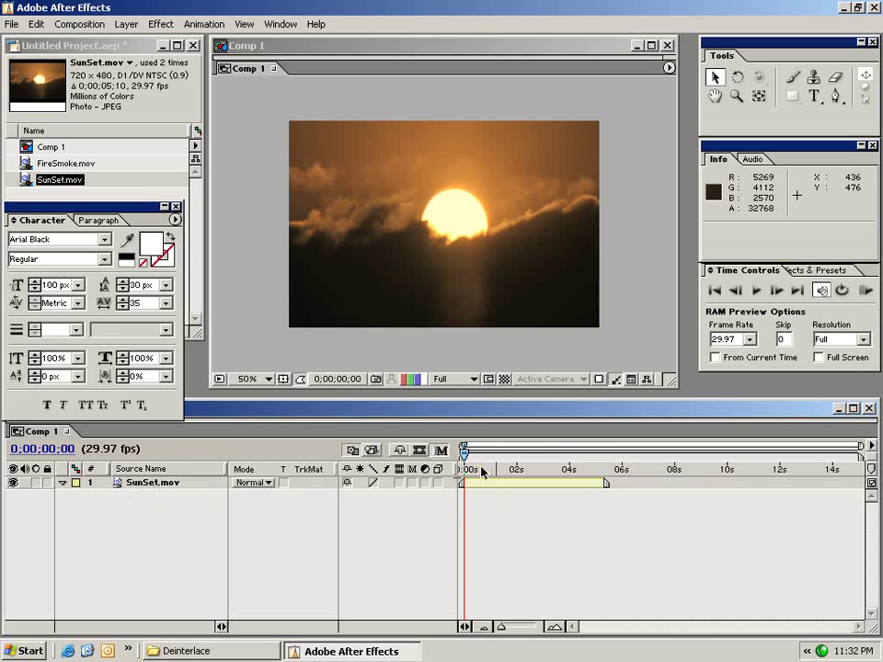
mouse_move(481, 471)
left_mouse_down()
mouse_move(569, 469)
mouse_move(465, 471)
left_mouse_up()
left_click(496, 498)
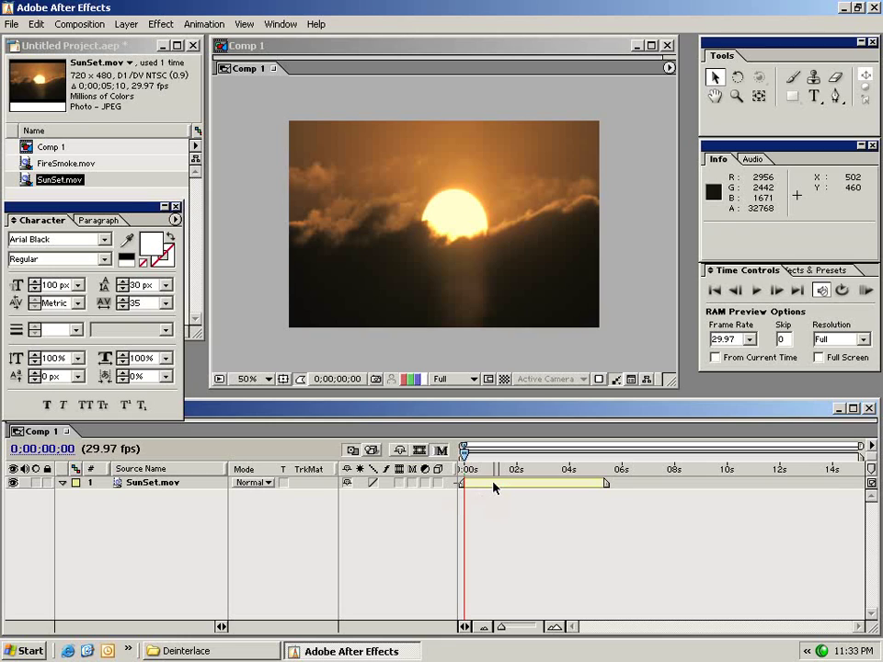
- Draw a rectangular Mask 1 around the sun on the SunSet.mov layer
left_click(494, 487)
left_click(793, 100)
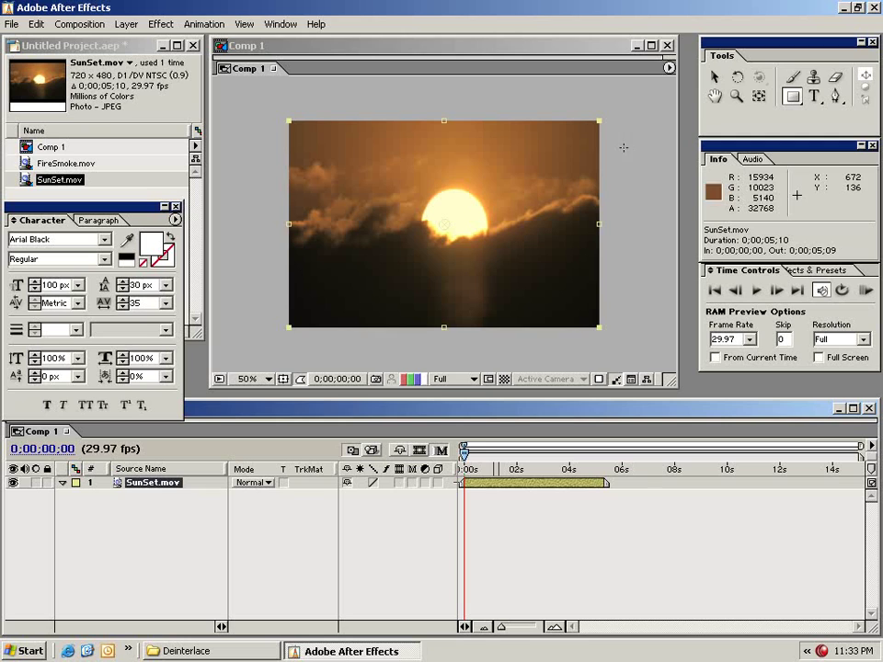
left_click_drag(306, 139, 507, 264)
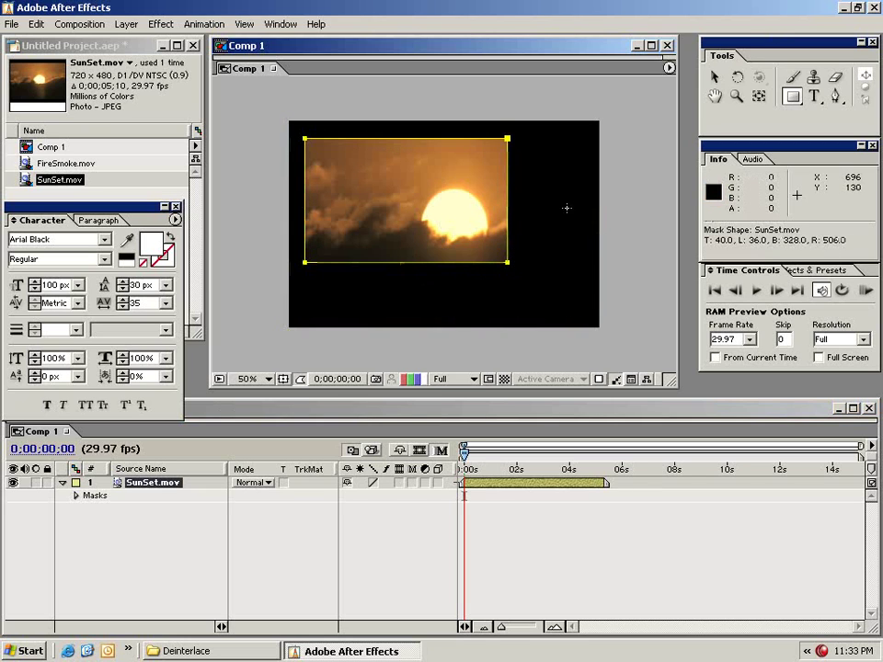
left_click(714, 77)
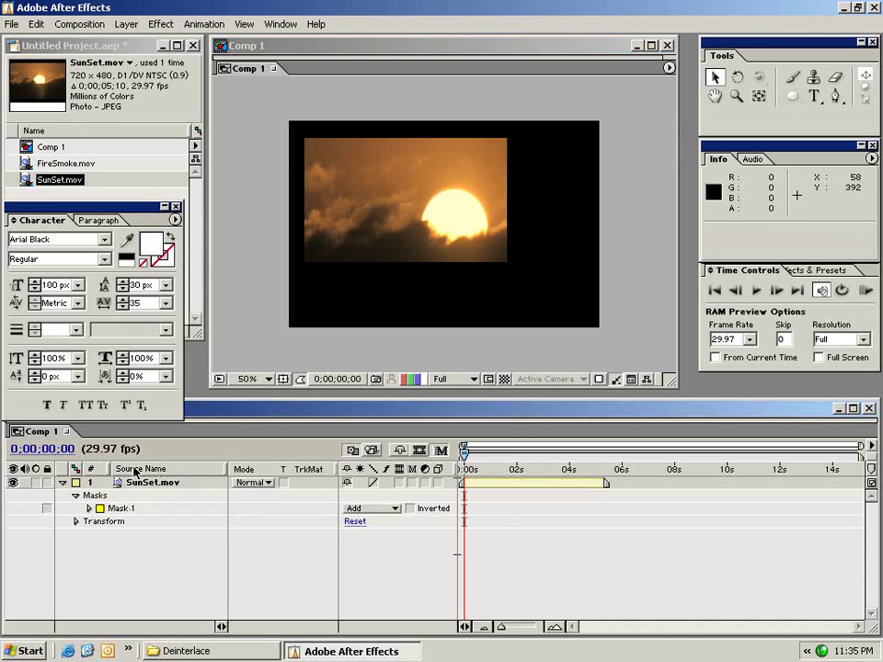
- Expand Mask 1 and switch its mode to Subtract, then back to Add
left_click(89, 509)
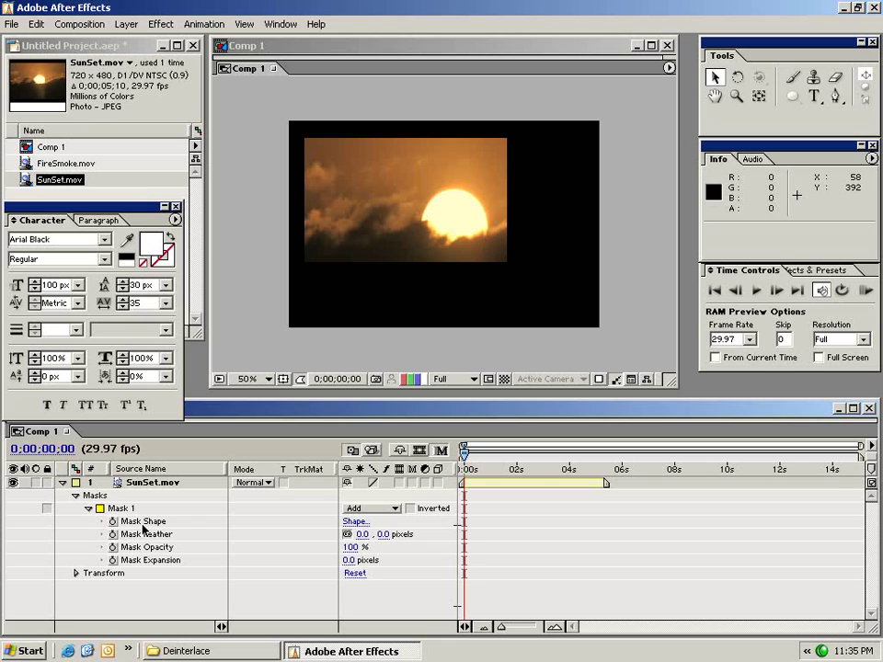
left_click(376, 507)
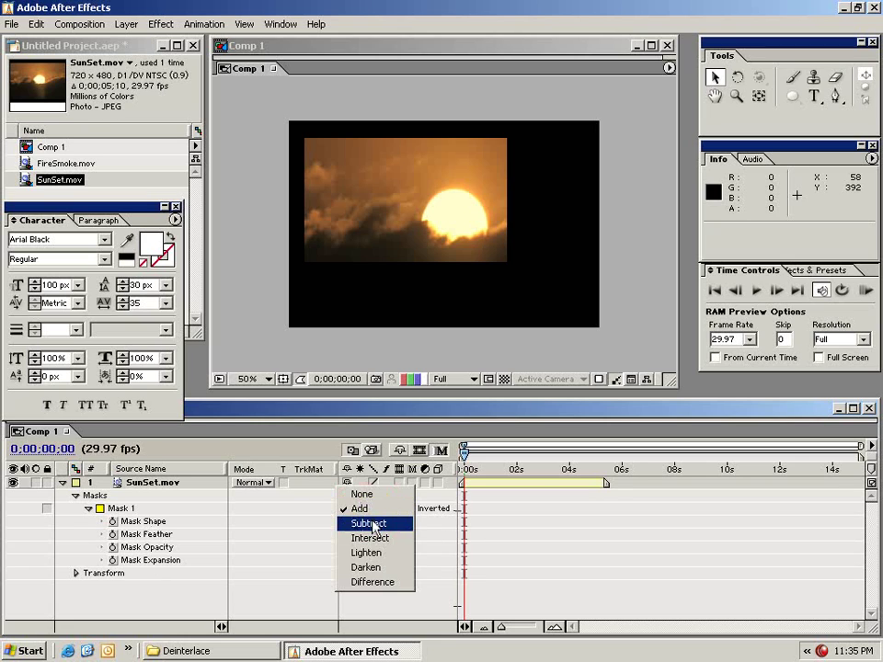
left_click(367, 523)
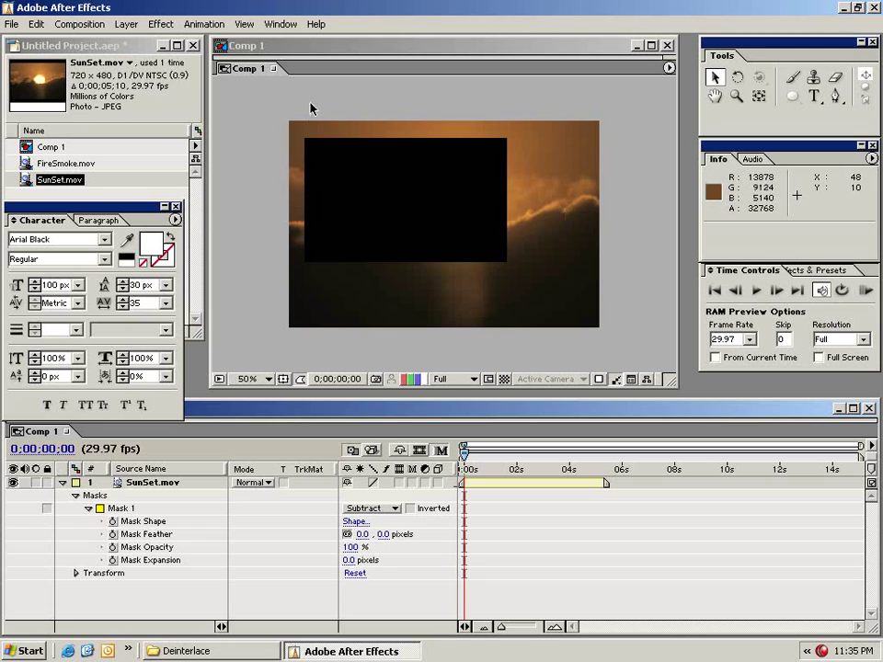
left_click(370, 507)
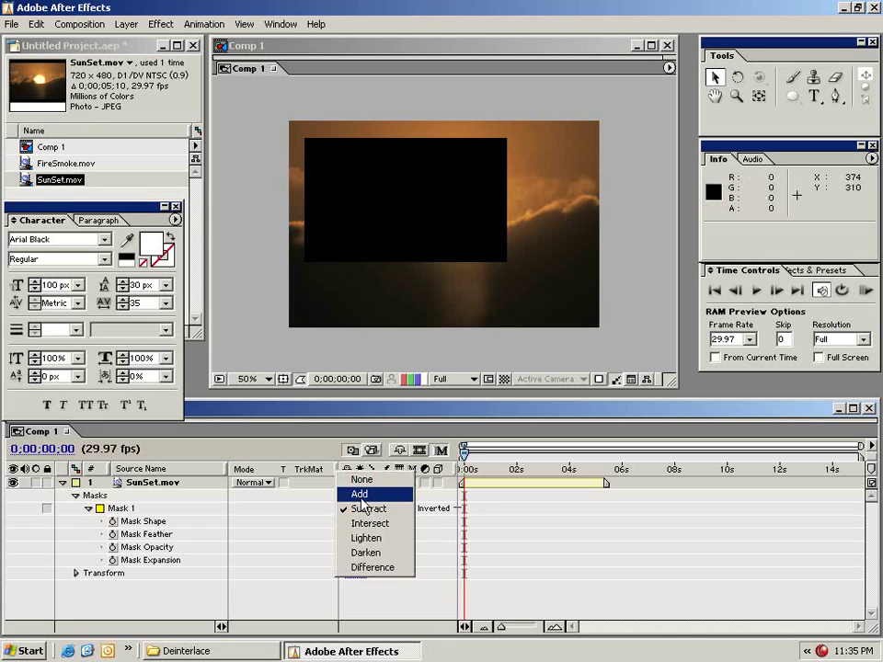
left_click(360, 496)
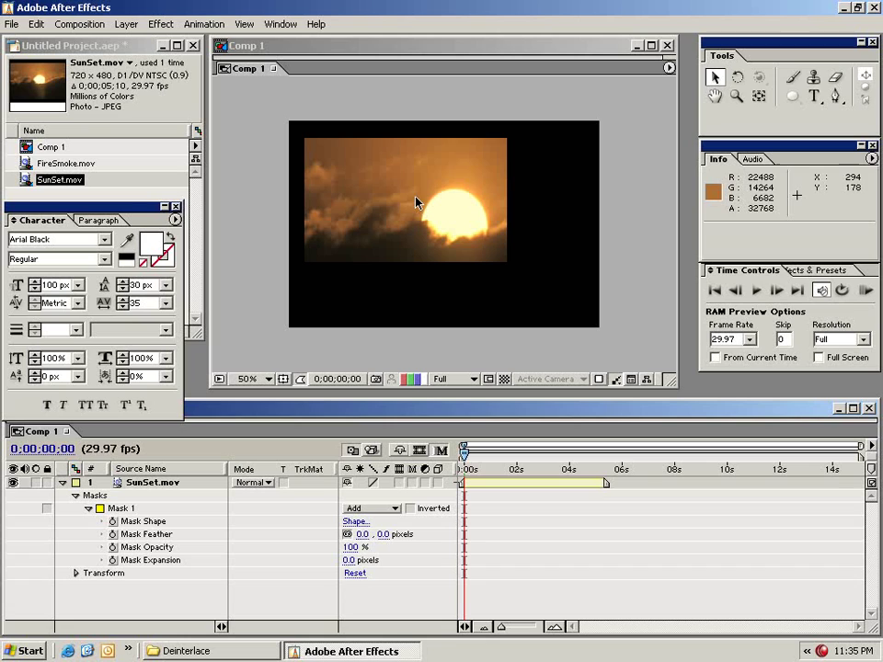
- Adjust Mask 1's feather and expansion, then delete the mask from SunSet.mov
left_click_drag(363, 533, 396, 560)
left_click(122, 508)
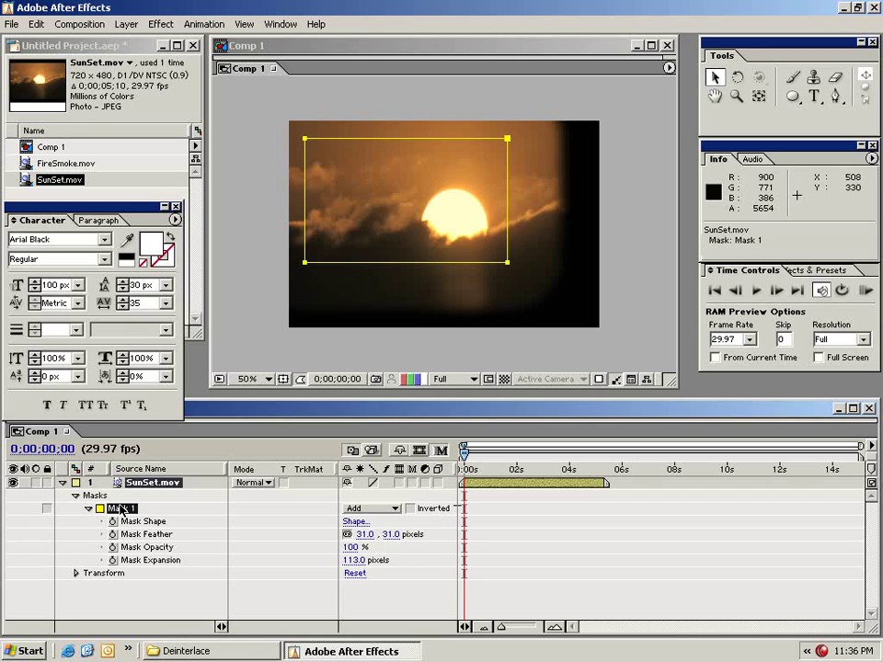
key("Delete")
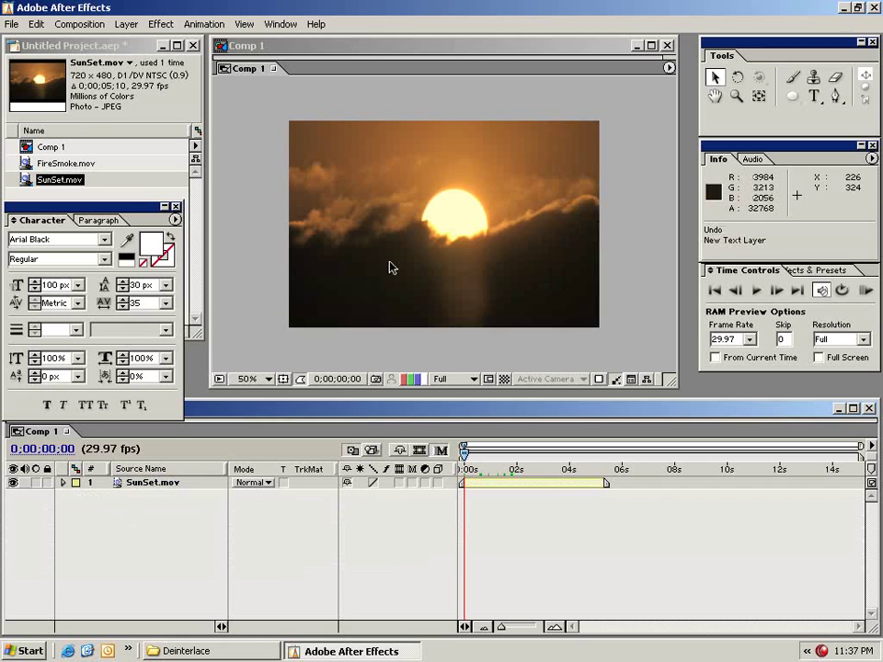
- Add a 'test' text layer in the lower left and nudge it lower
left_click(814, 96)
left_click(360, 279)
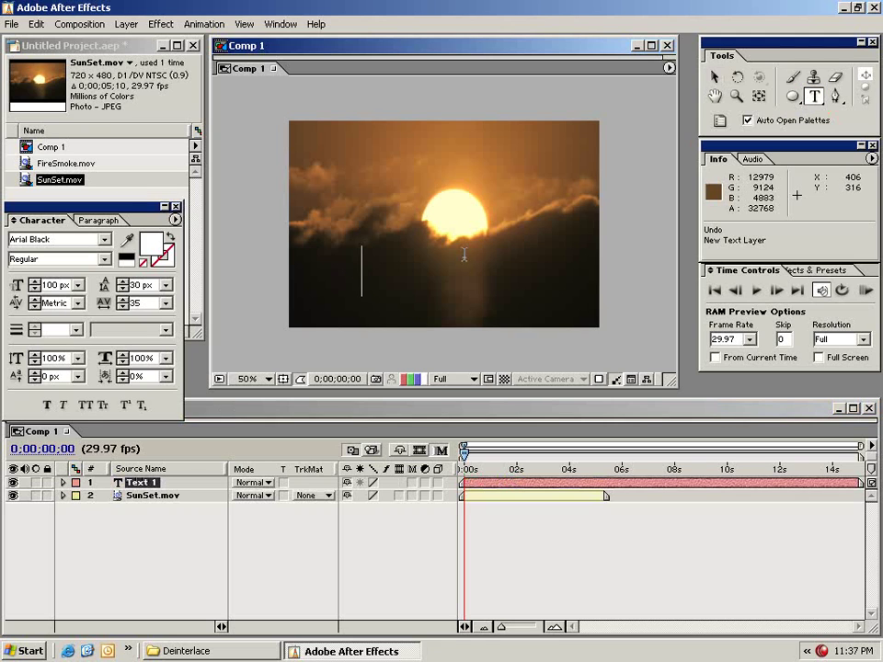
type("test")
key("KP_Enter")
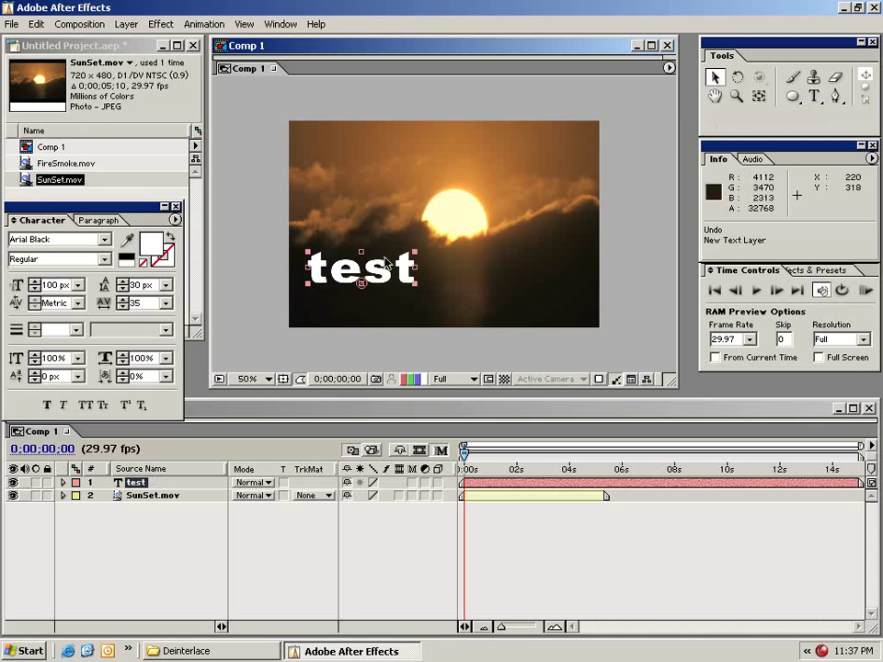
key("v")
left_click_drag(376, 270, 375, 295)
left_click(506, 485)
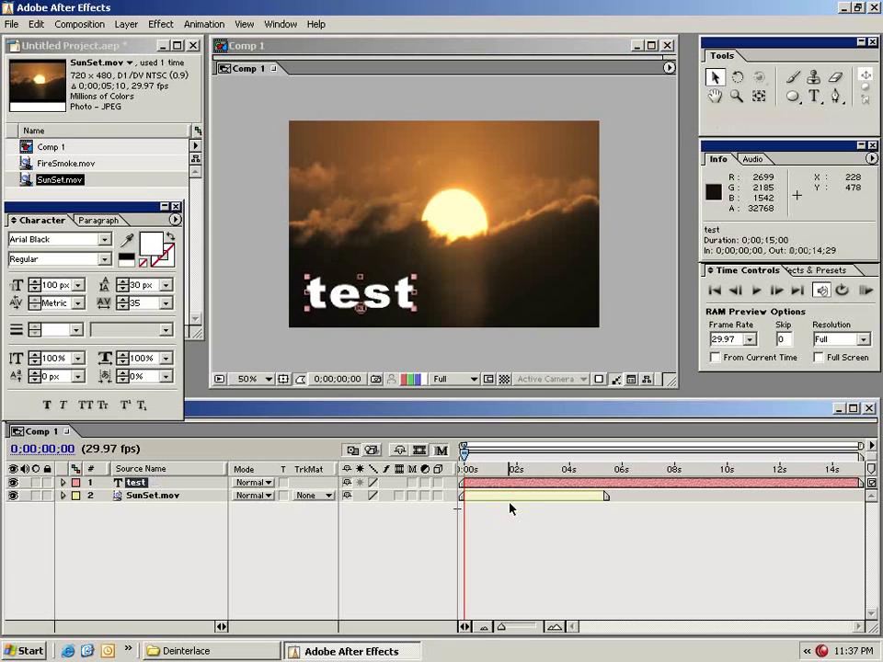
- Duplicate the test layer as test 2, place it right of the original, and select all layers
left_click(36, 24)
left_click(66, 175)
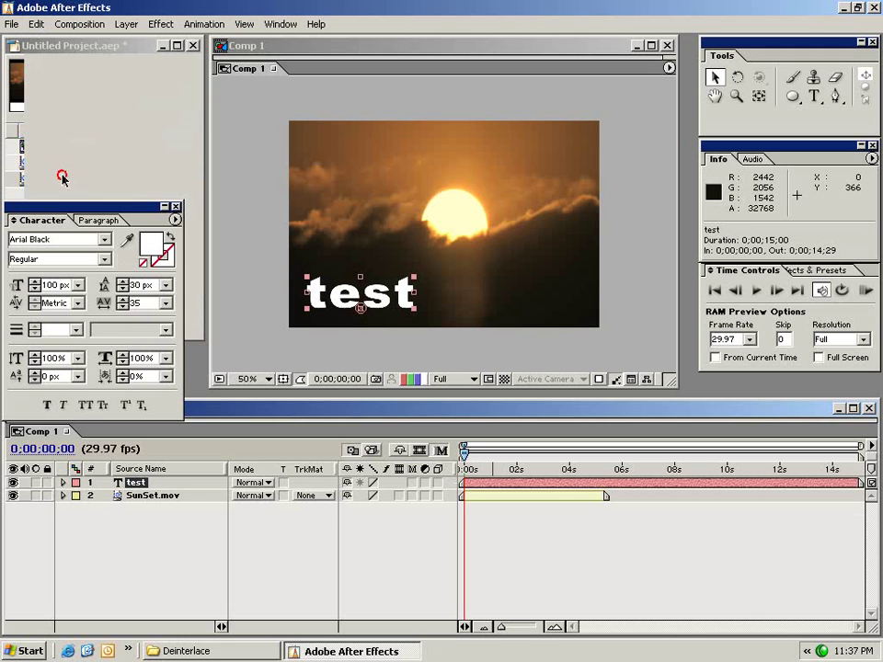
left_click_drag(396, 306, 558, 305)
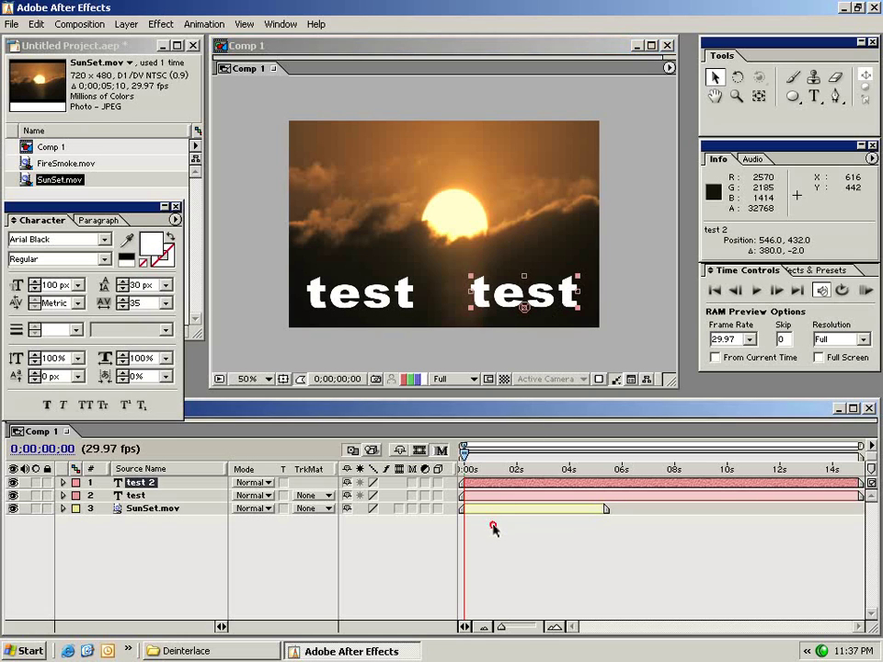
left_click(493, 531)
left_click(36, 24)
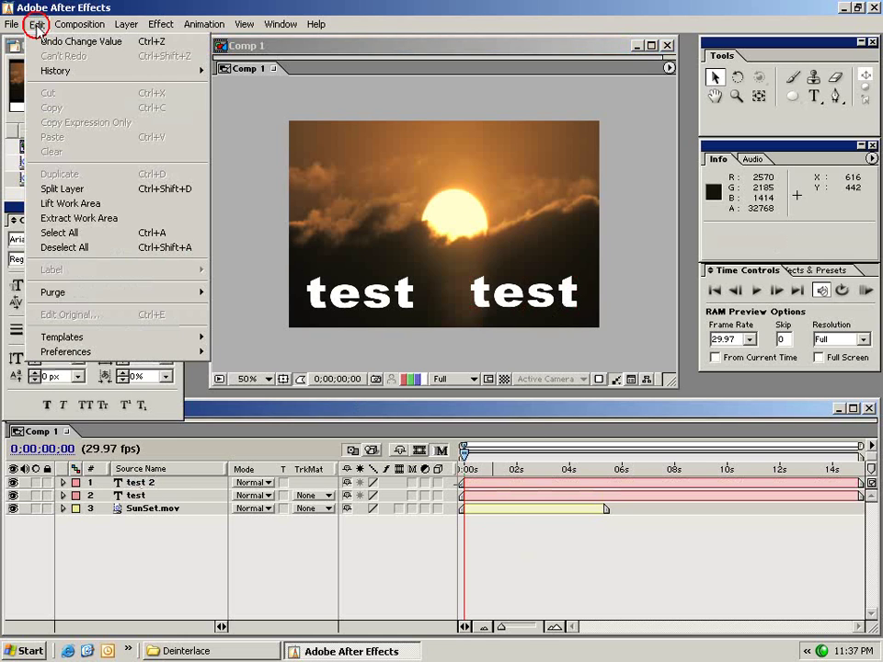
left_click(68, 233)
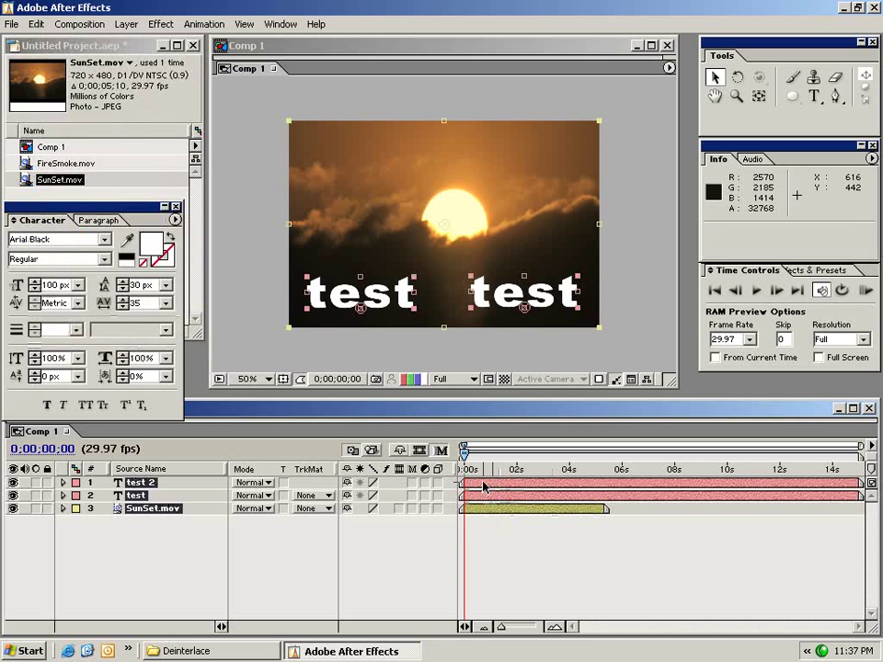
- Pre-compose the three selected layers into Pre-comp 1
left_click(127, 24)
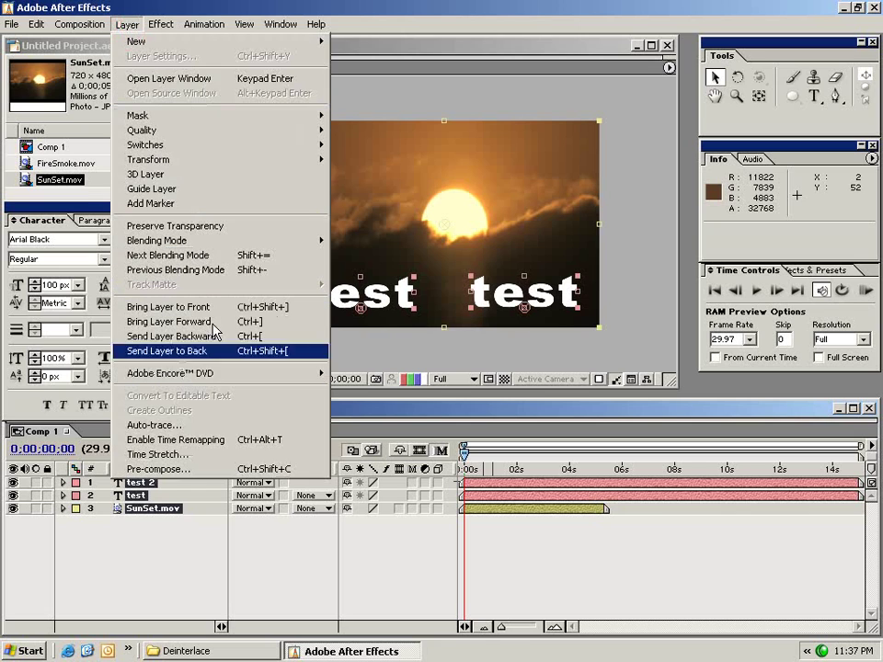
left_click(206, 469)
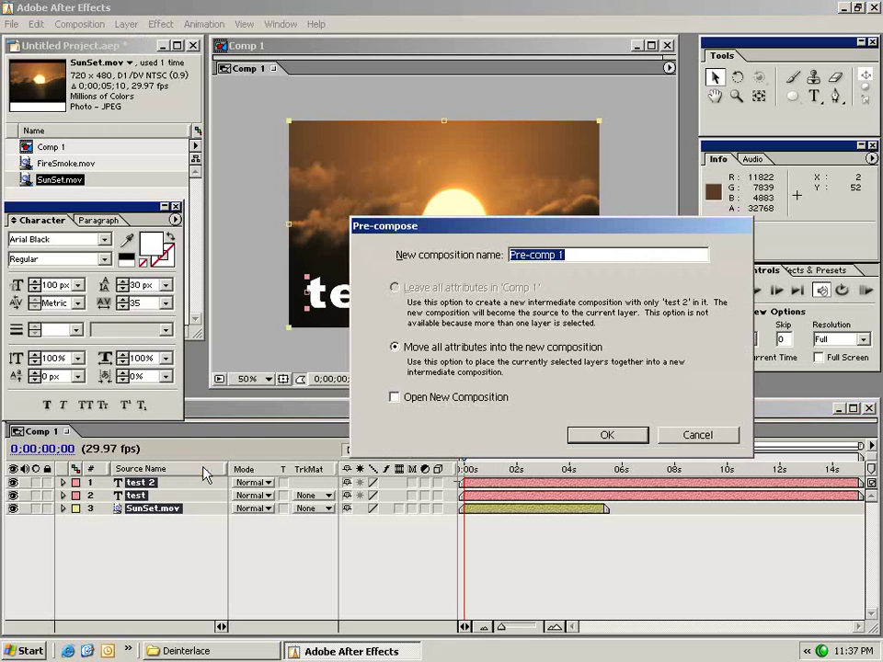
left_click(608, 435)
- Try moving Pre-comp 1 in time and frame, then reset its Transform to centre it
left_click(321, 330)
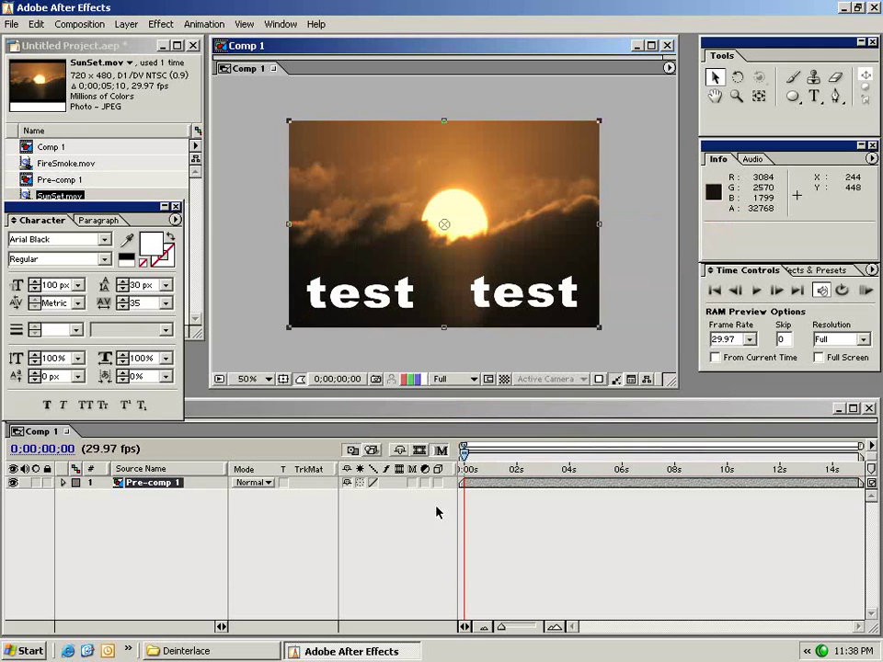
left_click(476, 486)
mouse_move(476, 485)
left_mouse_down()
mouse_move(486, 486)
mouse_move(470, 483)
left_mouse_up()
left_click_drag(395, 304, 413, 246)
left_click_drag(322, 226, 380, 274)
key("ctrl+z")
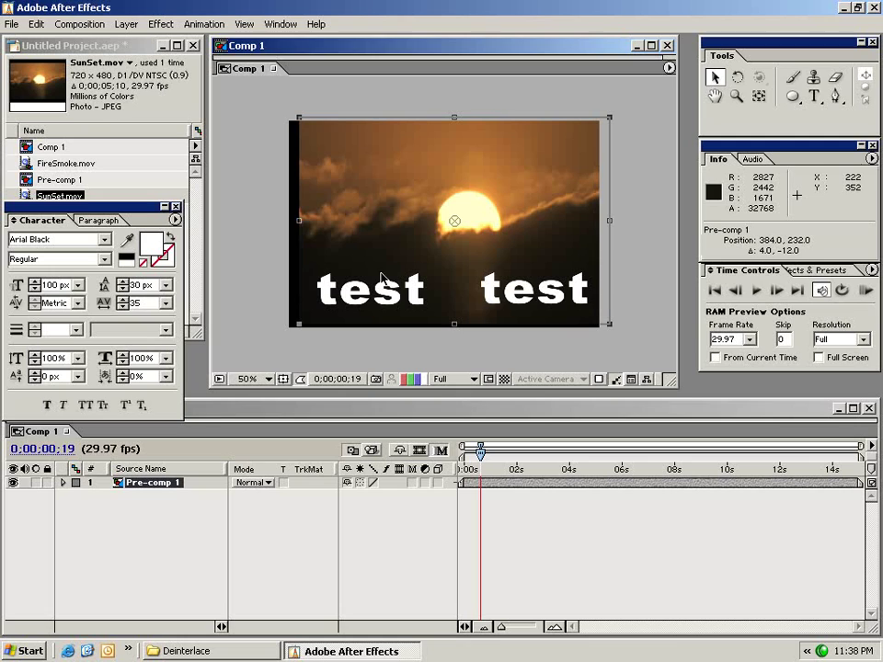
left_click(62, 483)
left_click(352, 495)
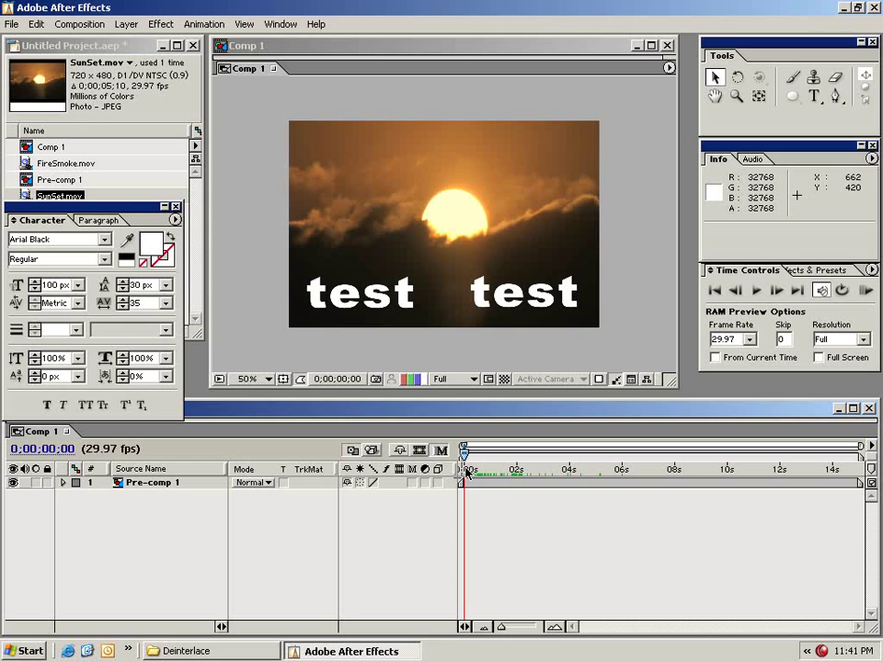
- Add Comp 1 to the Render Queue
left_click(78, 25)
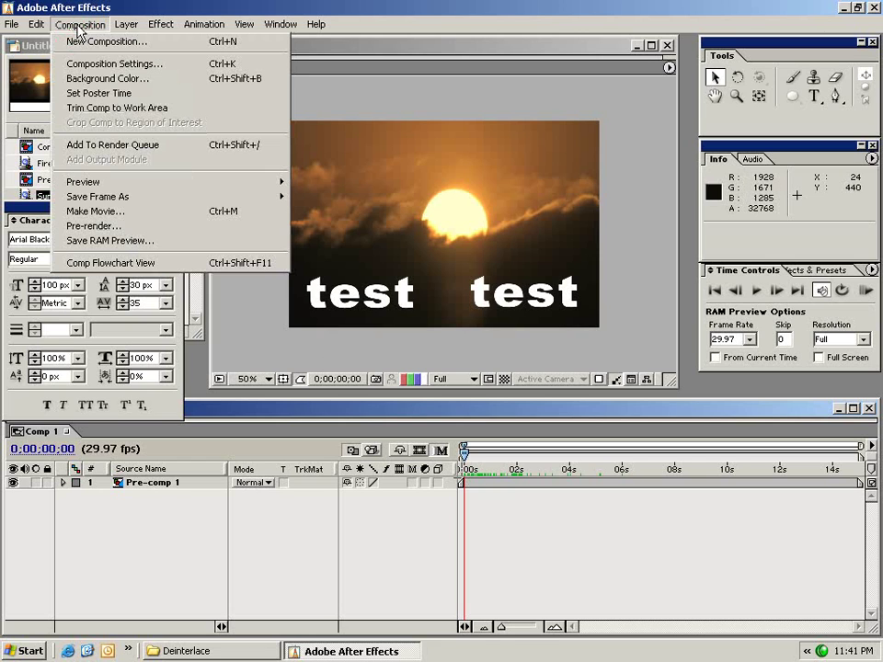
left_click(182, 145)
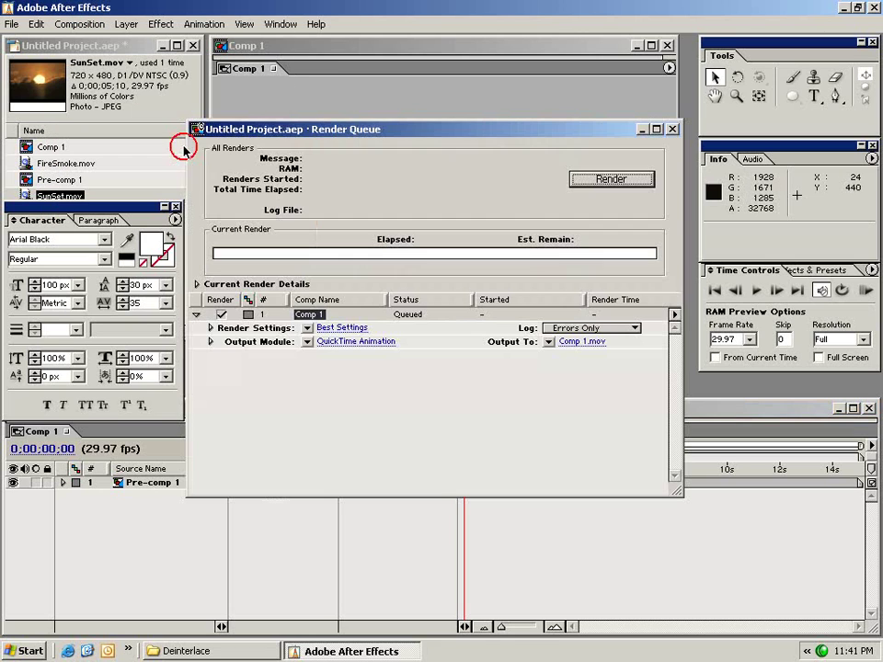
left_click(346, 390)
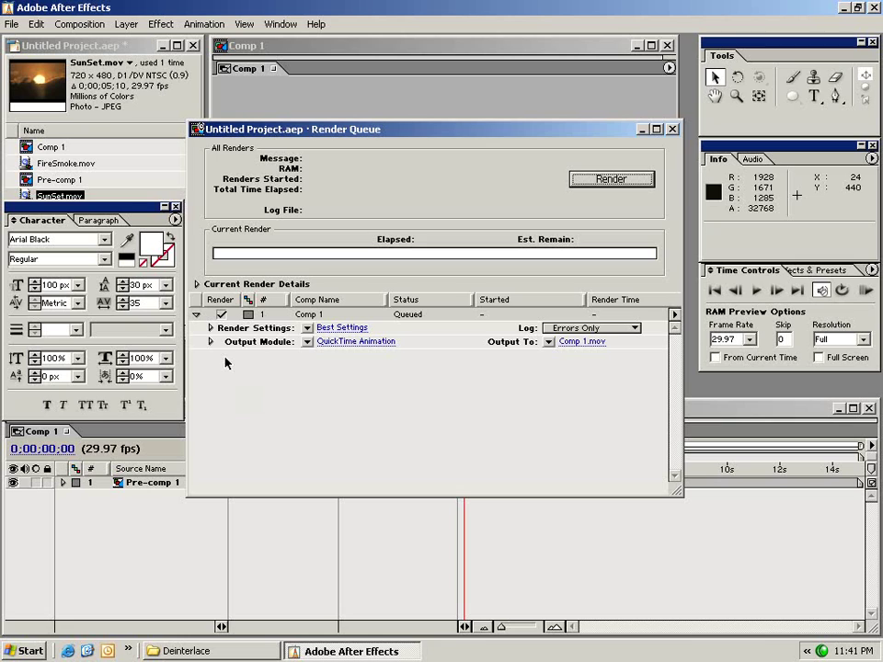
- Set the output module to QuickTime Movie format, leaving stretch off
left_click(354, 342)
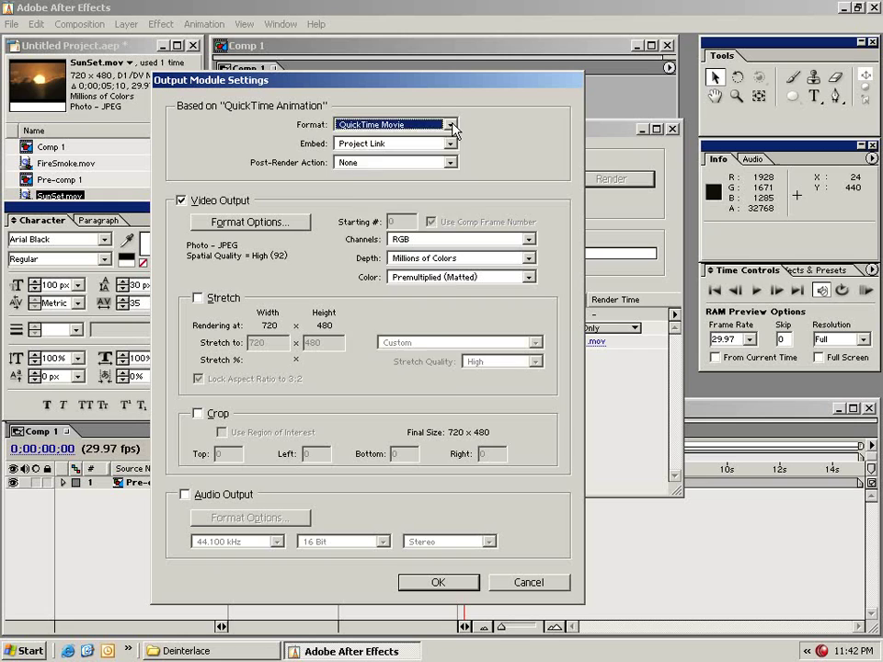
left_click(449, 124)
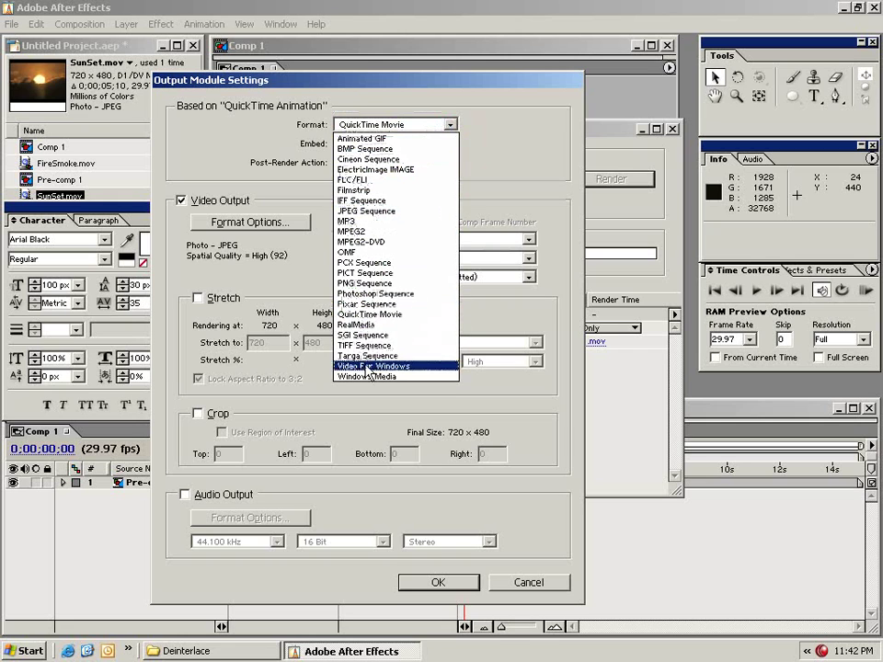
left_click(382, 118)
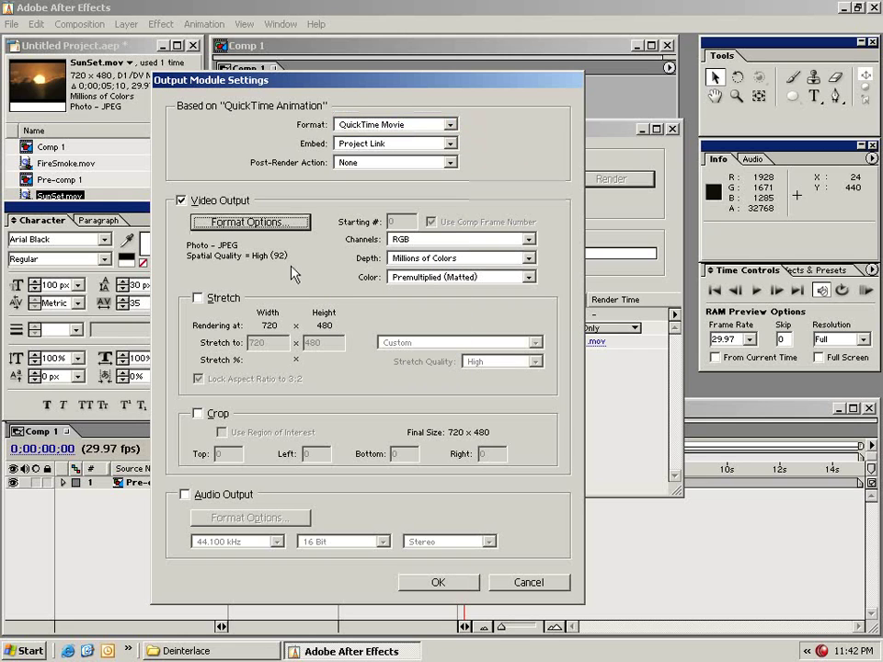
left_click(197, 298)
left_click(197, 298)
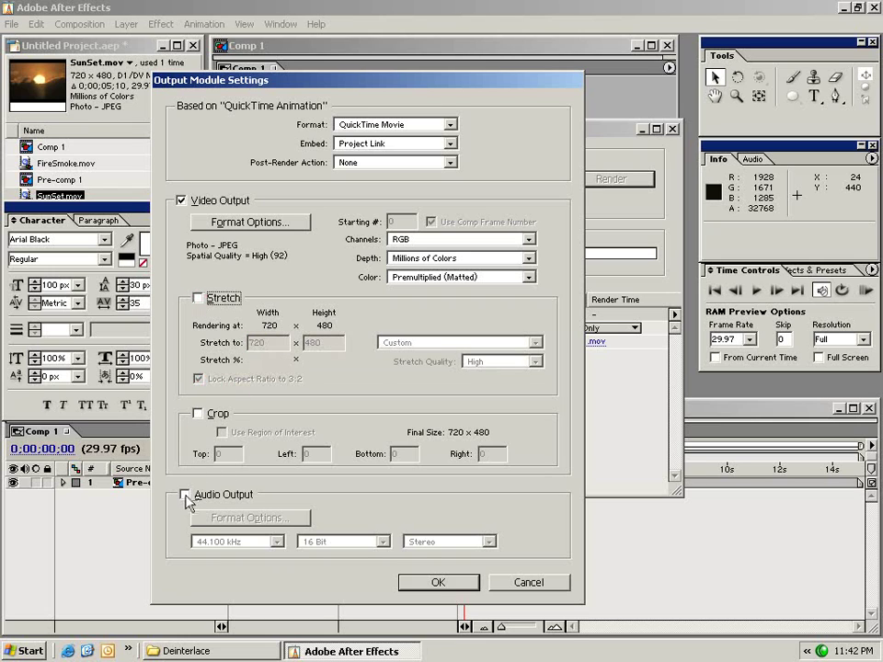
left_click(425, 582)
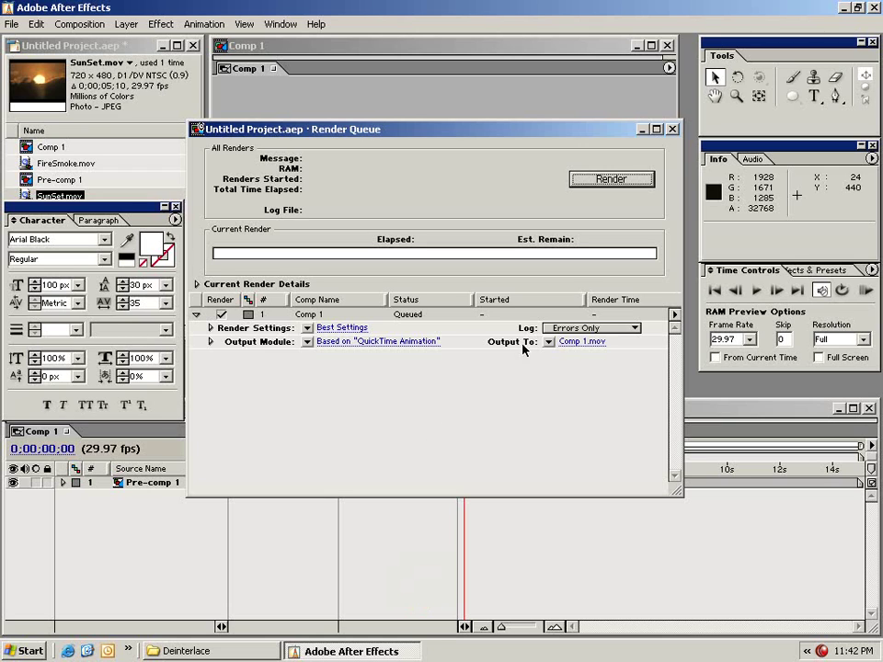
- Save the output as Comp 1.mov in the smoke folder and start rendering
left_click(576, 343)
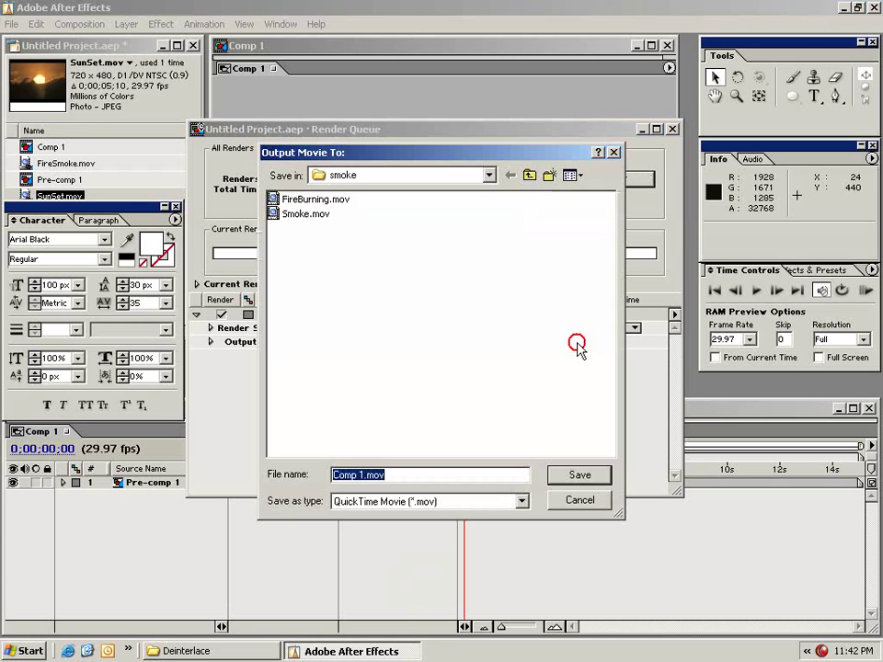
left_click(340, 175)
left_click(419, 199)
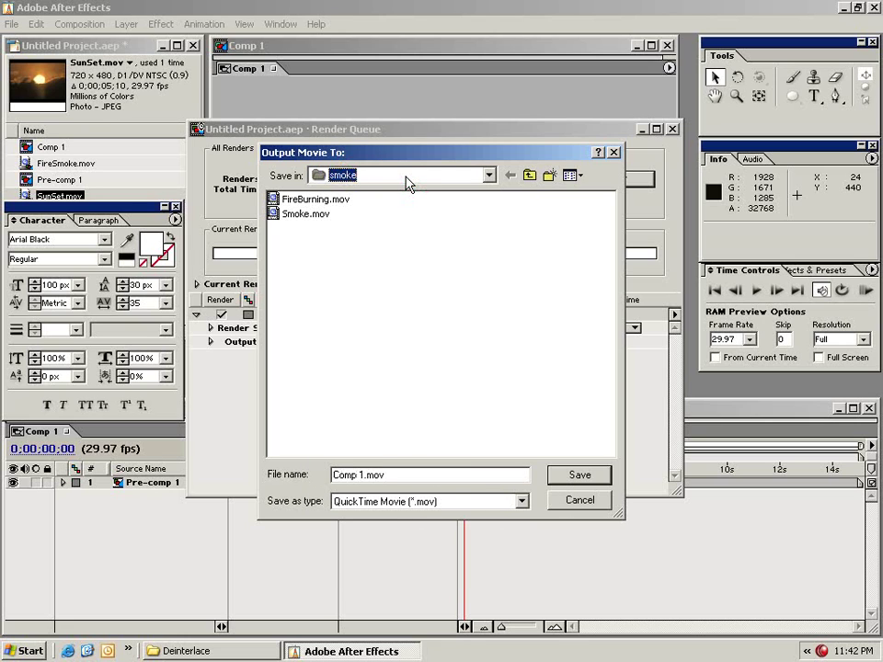
left_click(572, 477)
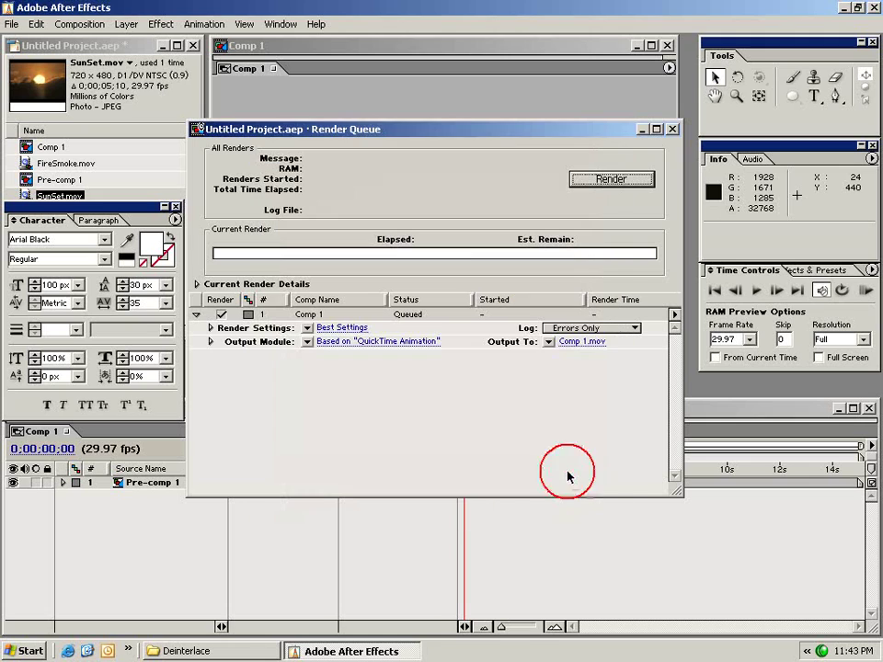
left_click(602, 178)
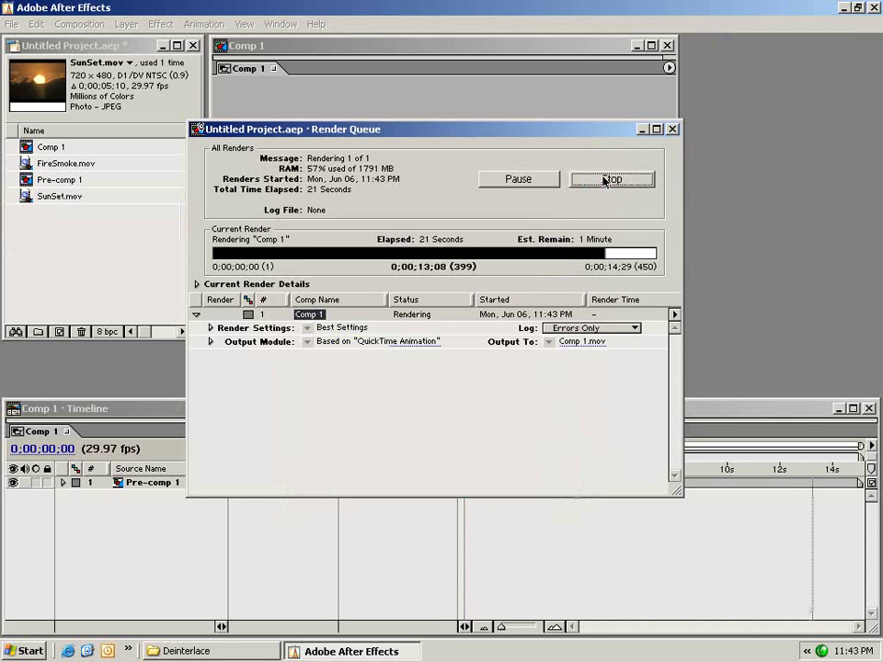